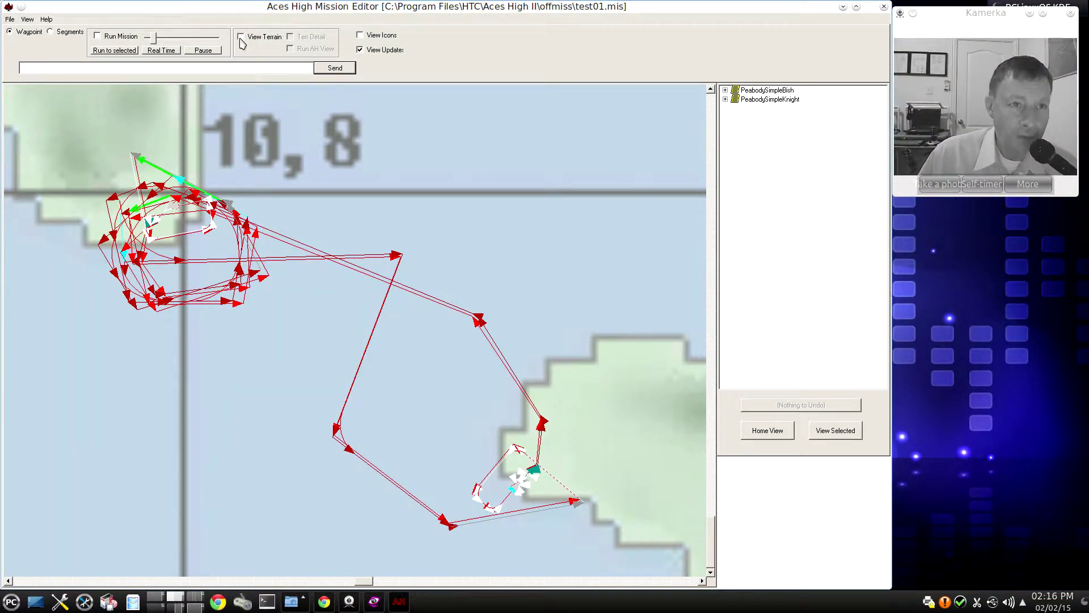
- Turn on the display of field icons on the mission map
click(361, 35)
click(361, 35)
click(361, 35)
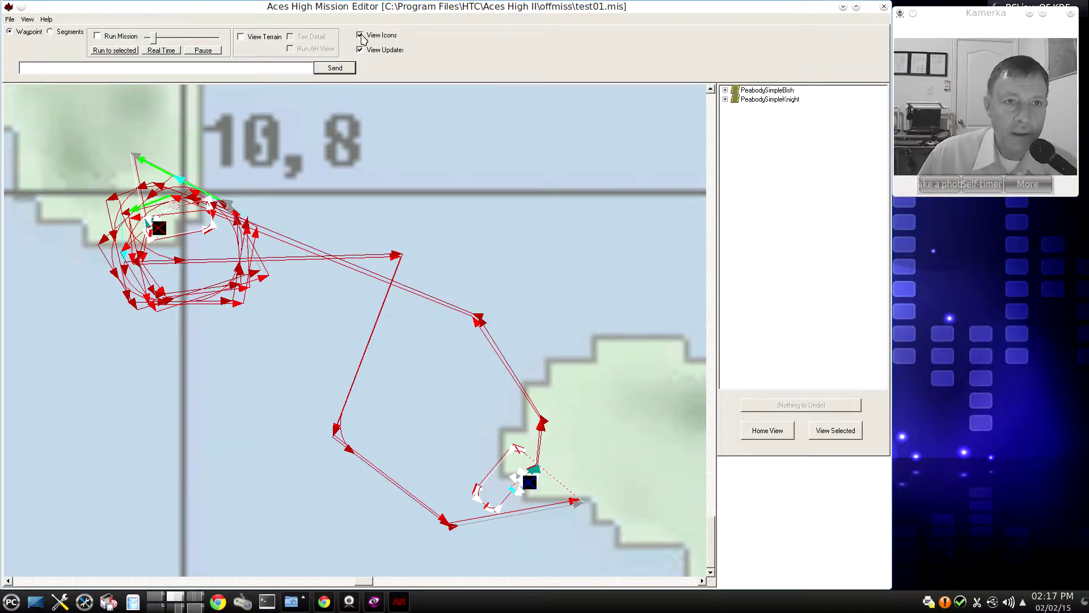
click(361, 36)
click(362, 36)
click(362, 36)
click(362, 36)
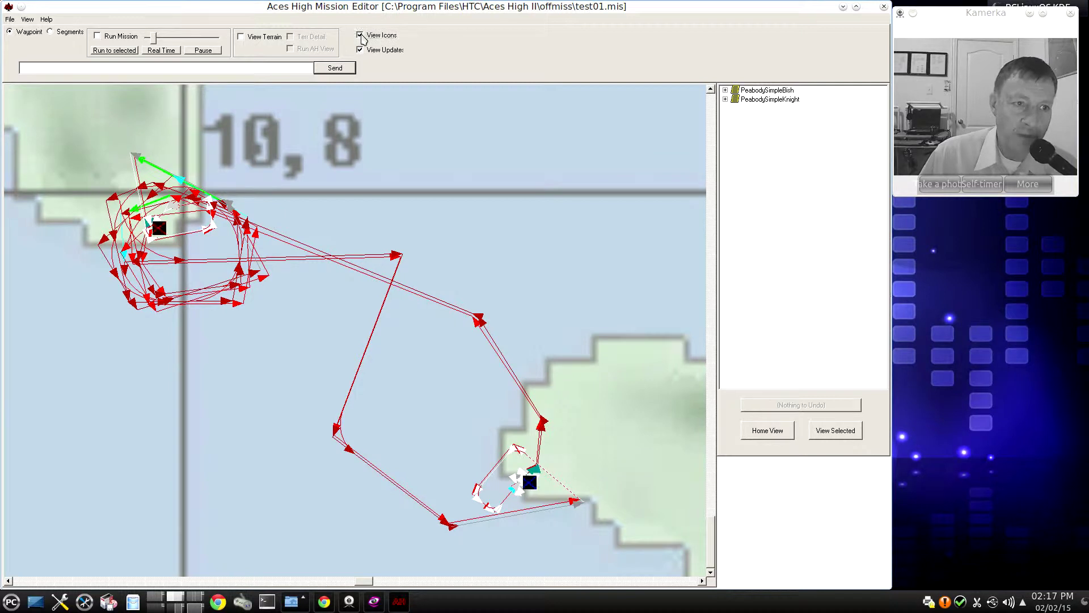
click(362, 35)
click(361, 35)
click(362, 36)
click(362, 36)
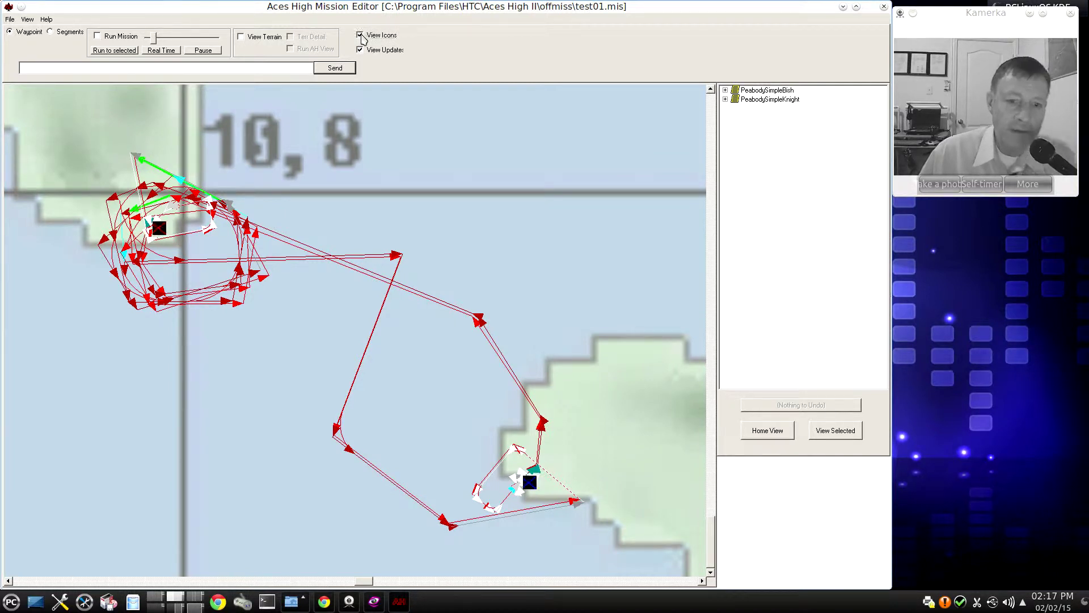
click(361, 35)
click(361, 35)
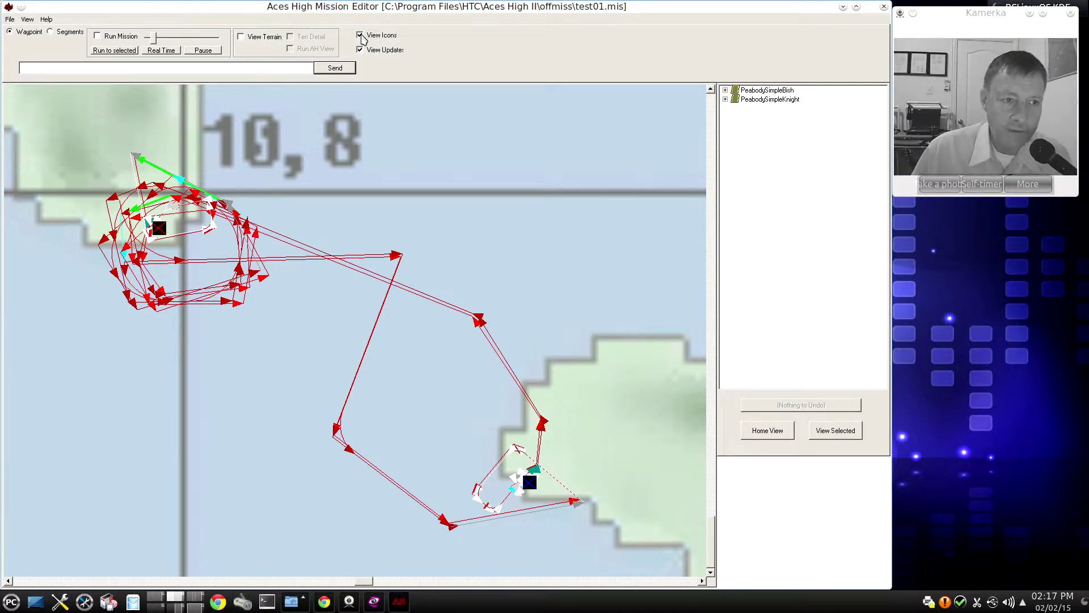
click(362, 35)
click(361, 35)
click(361, 35)
click(361, 35)
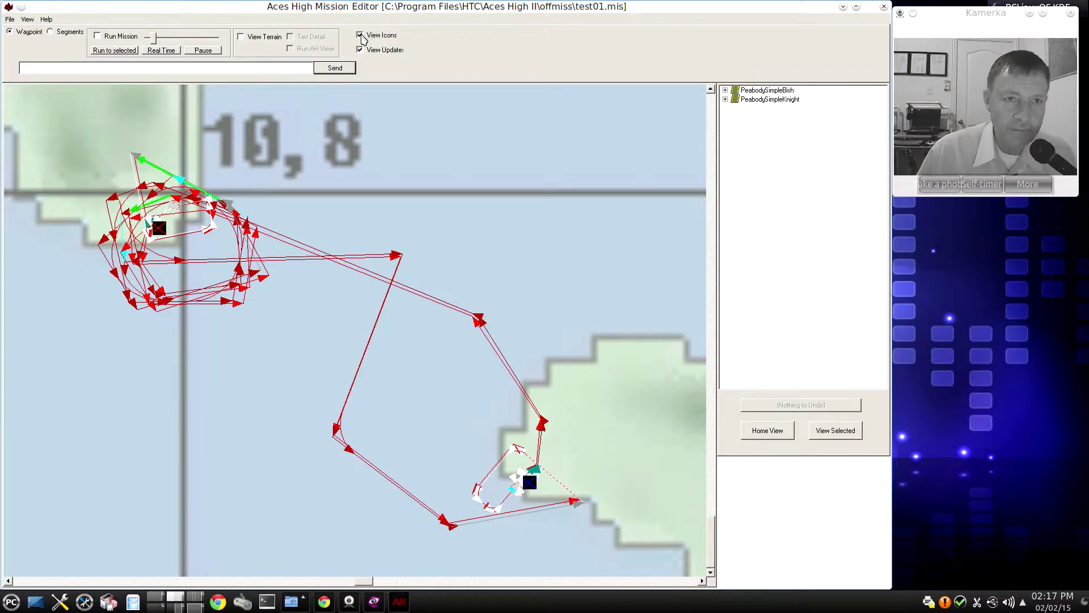
- Turn View Update off and back on to compare the map with and without the route drawings
click(360, 50)
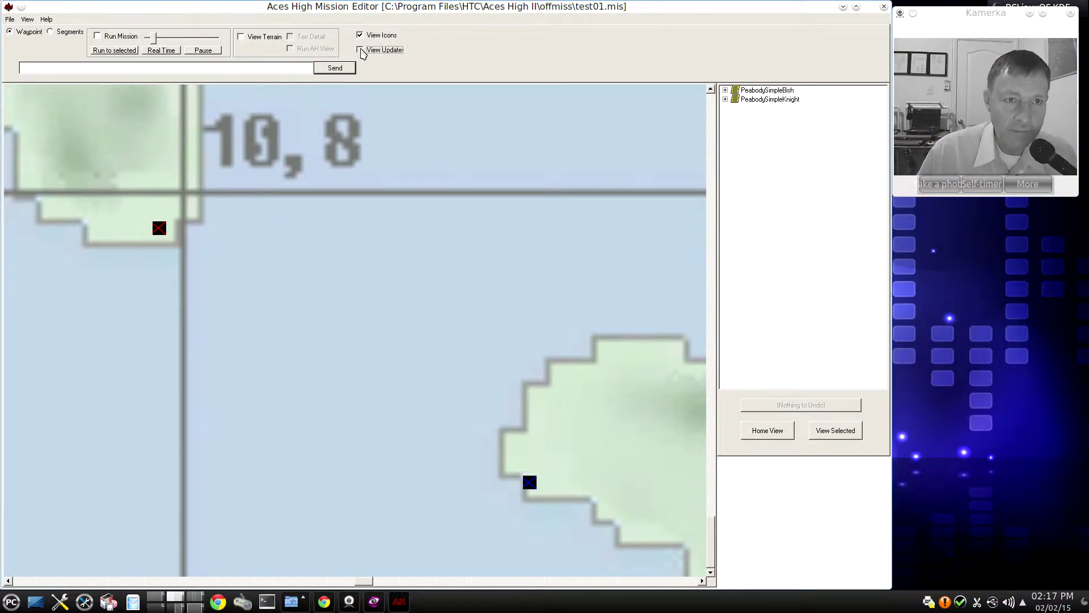
click(360, 50)
click(361, 50)
click(361, 50)
click(360, 50)
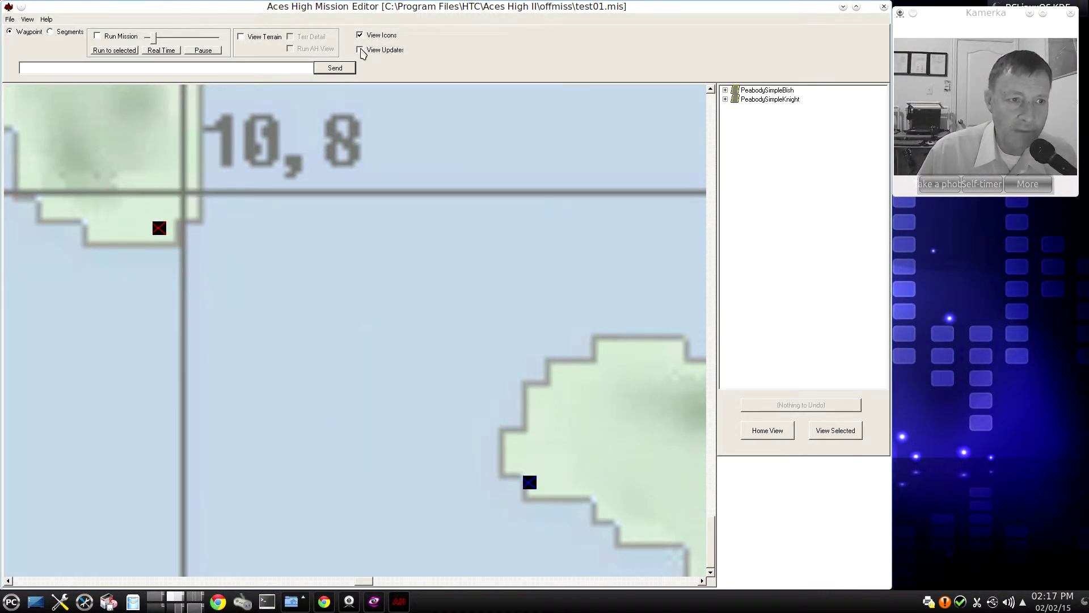
click(361, 50)
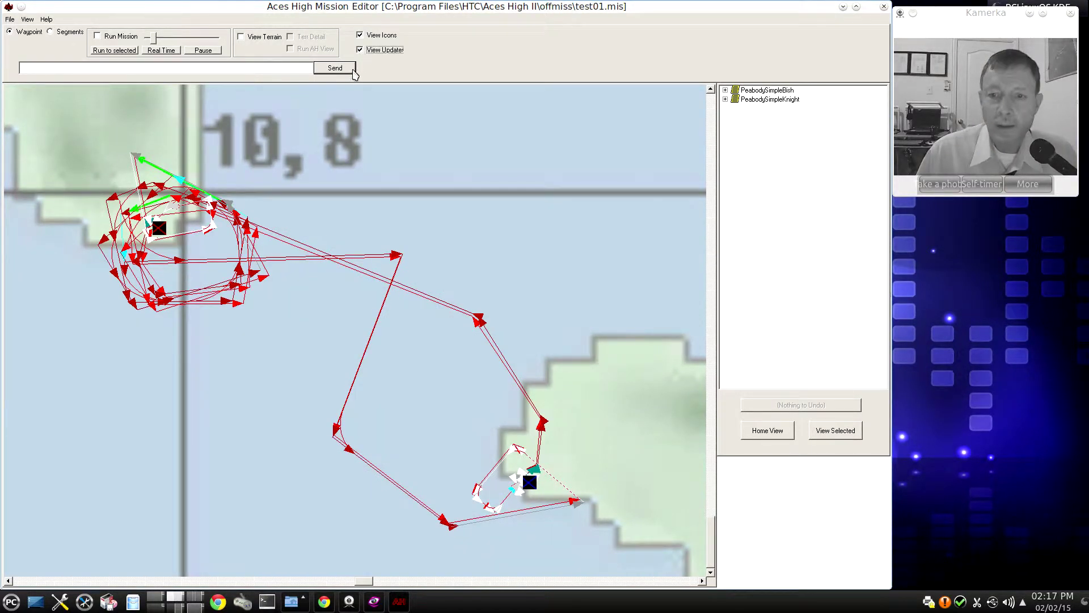
- Expand the PeabodySimpleBish mission and its Bish route, and review the Mustangs flight's properties without changing them
click(726, 90)
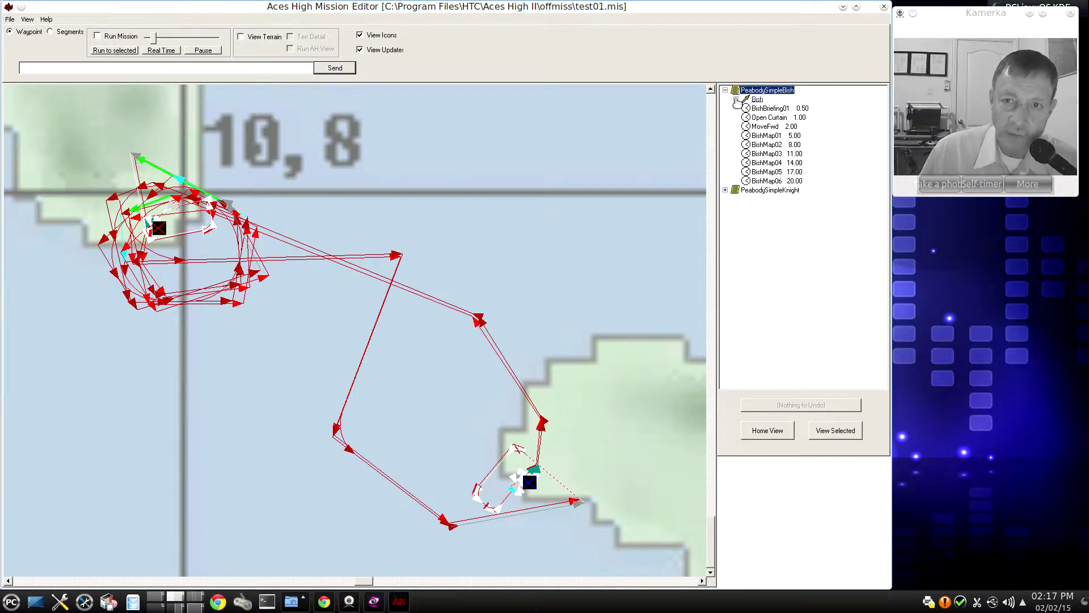
click(736, 100)
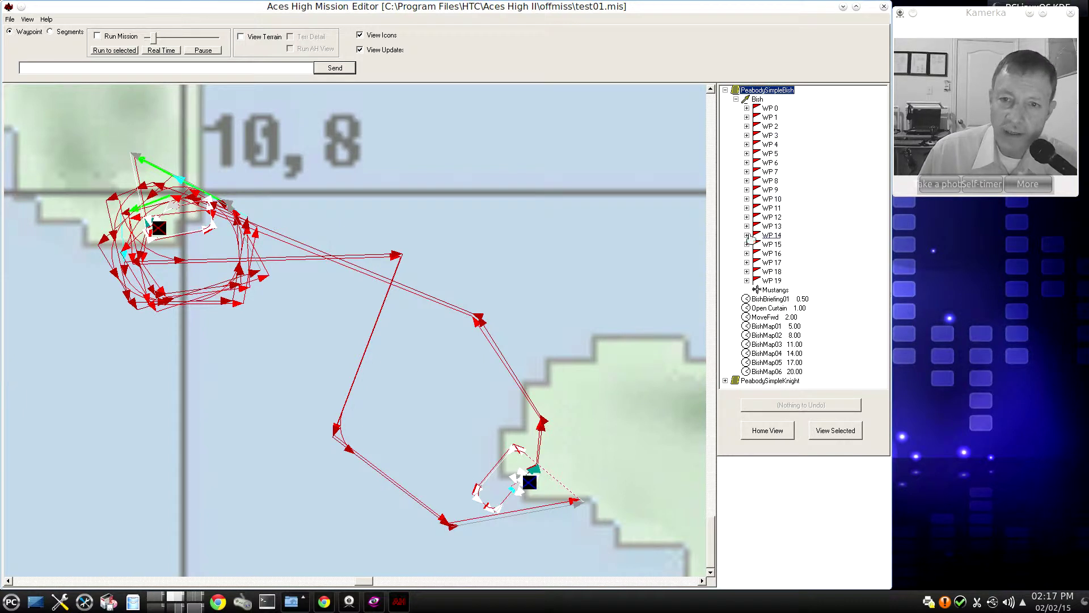
right_click(775, 294)
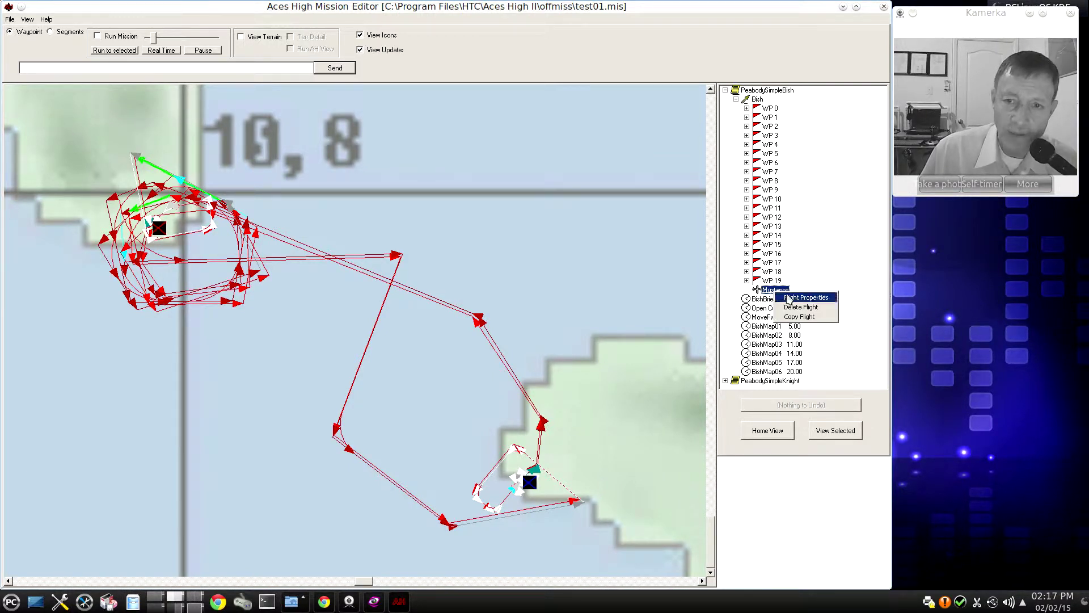
click(792, 294)
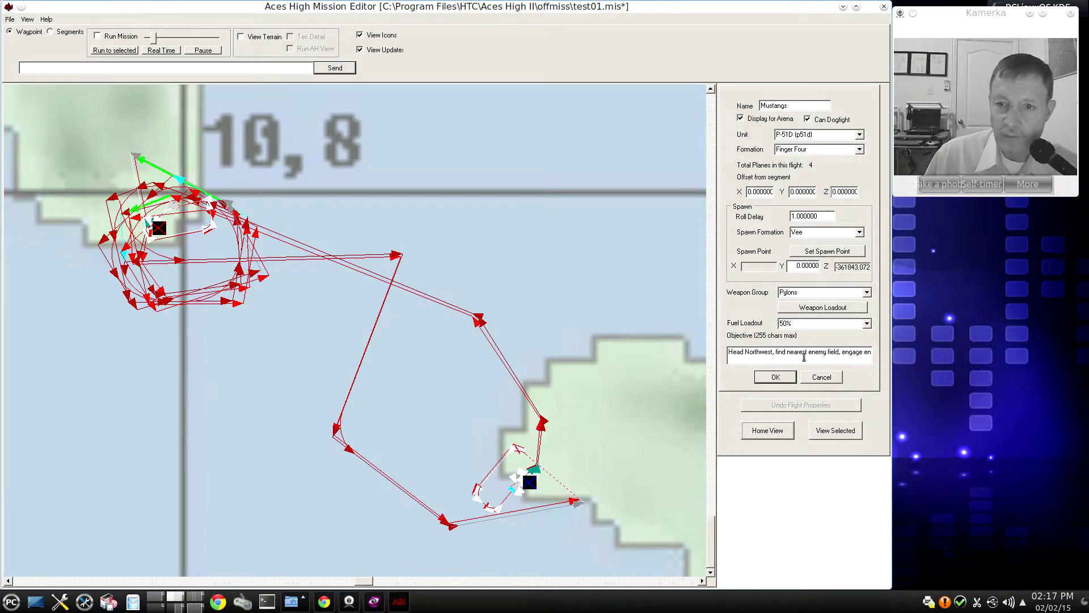
click(823, 381)
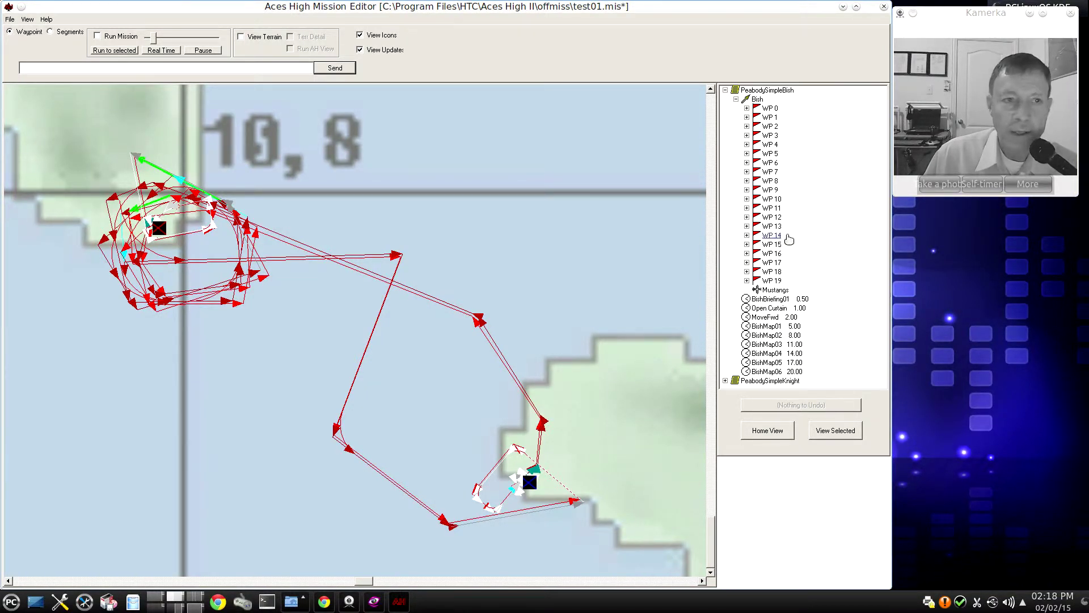
- Add a new flight named Hellcats to the Bish route, with Can Dogfight enabled
right_click(759, 103)
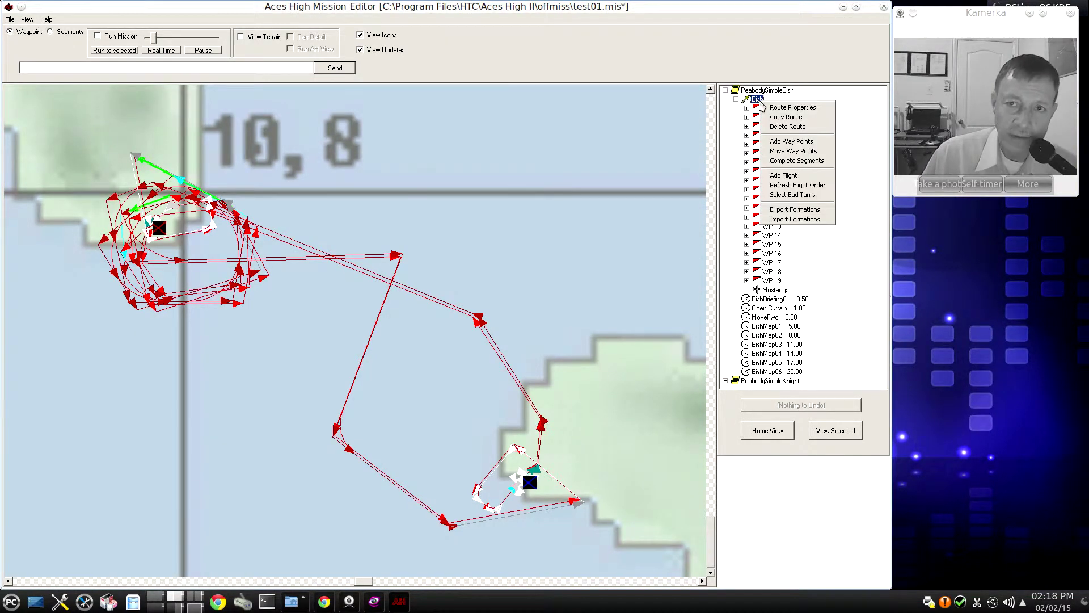
click(786, 177)
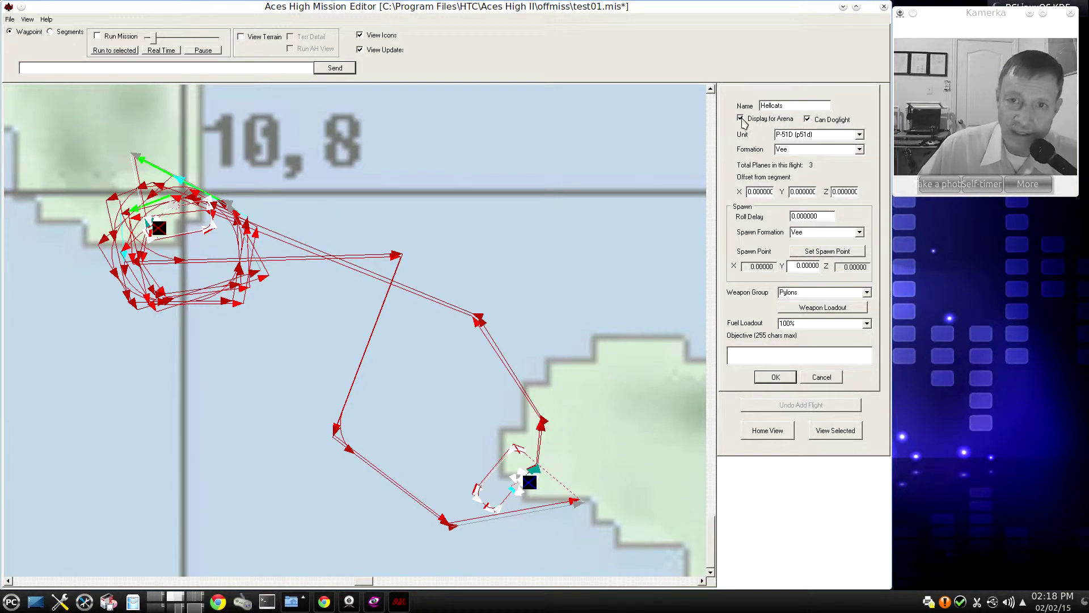
click(810, 120)
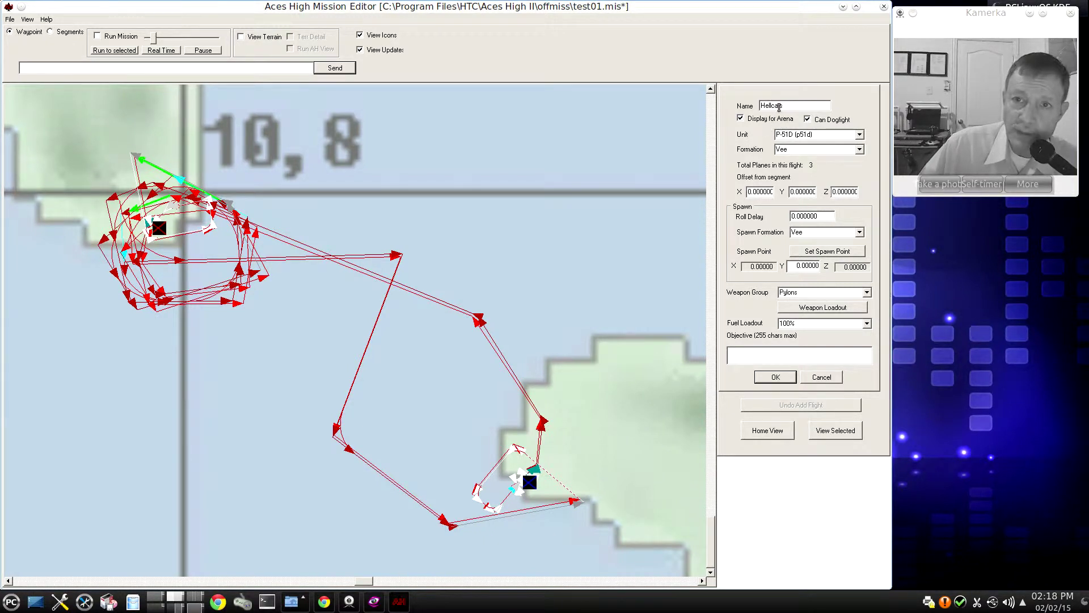
- Set the Hellcats flight's unit to F6F-5 (f6f5)
click(861, 135)
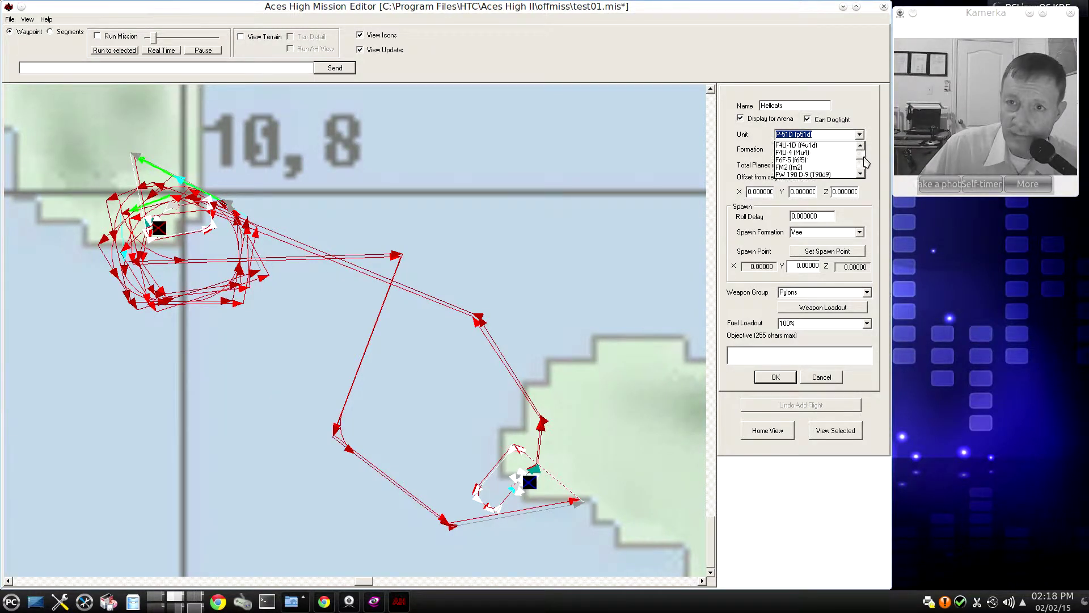
scroll(866, 163, up, 3)
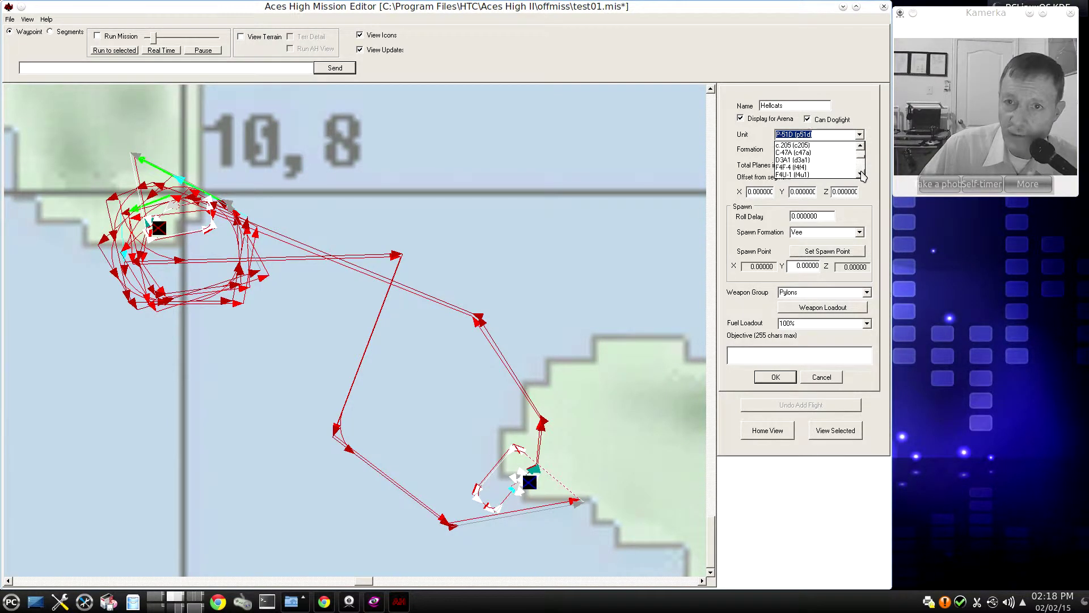
click(861, 172)
click(861, 172)
click(861, 171)
click(861, 171)
click(861, 172)
click(861, 172)
click(861, 172)
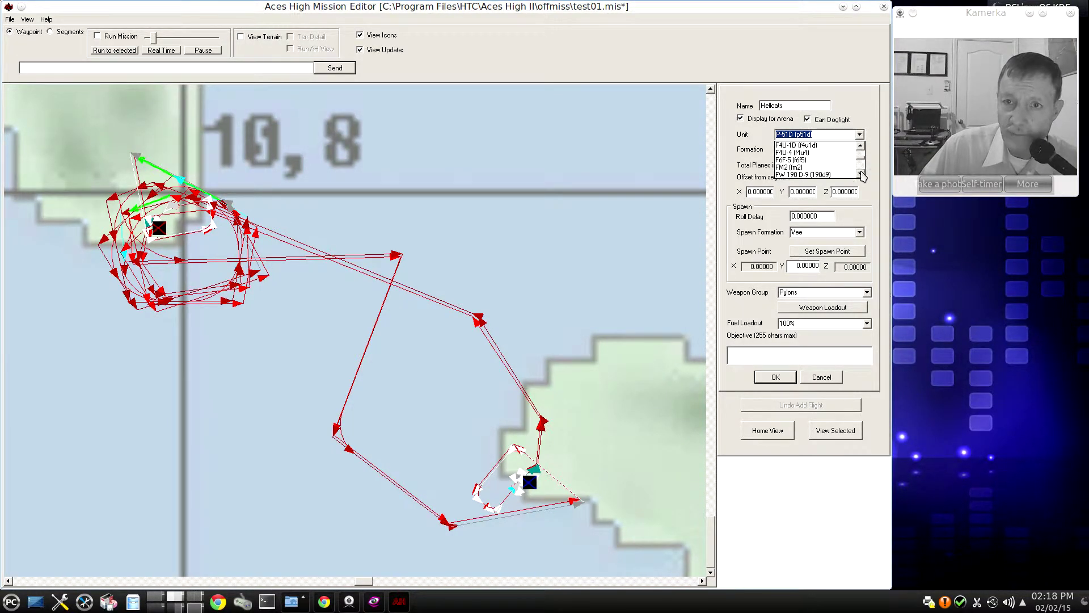
click(788, 161)
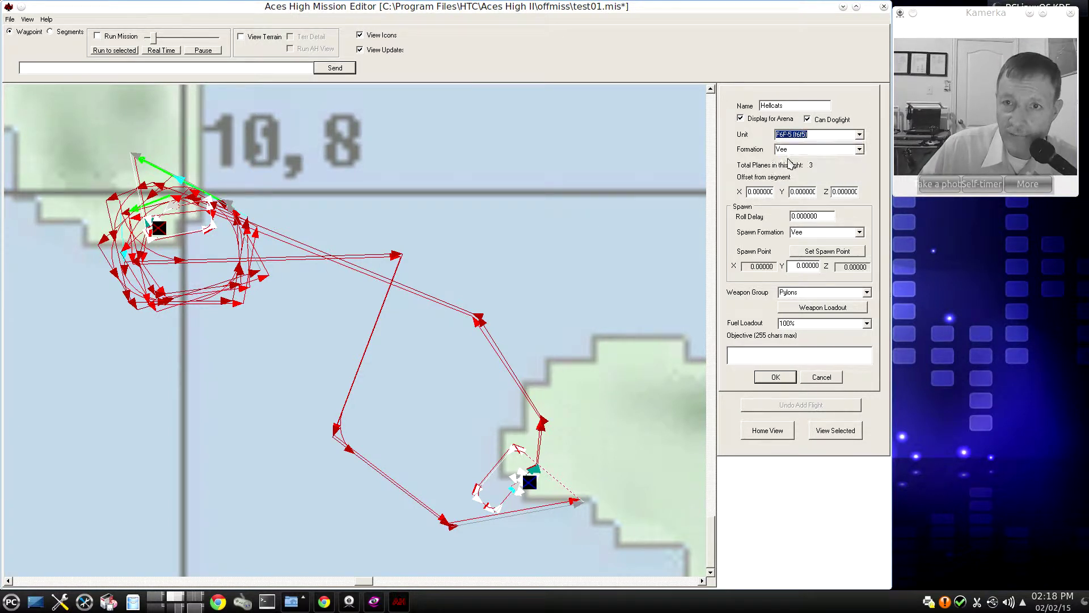
- Set the Hellcats flight's formation to Solo and its offset from segment to X -300, Y 500, Z -1000
click(860, 150)
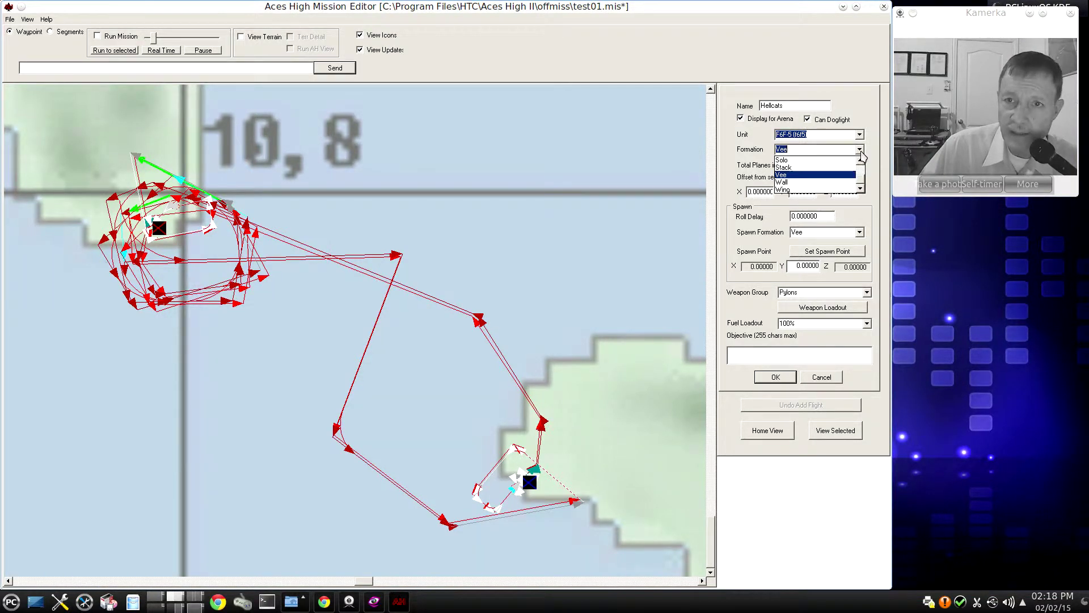
click(804, 161)
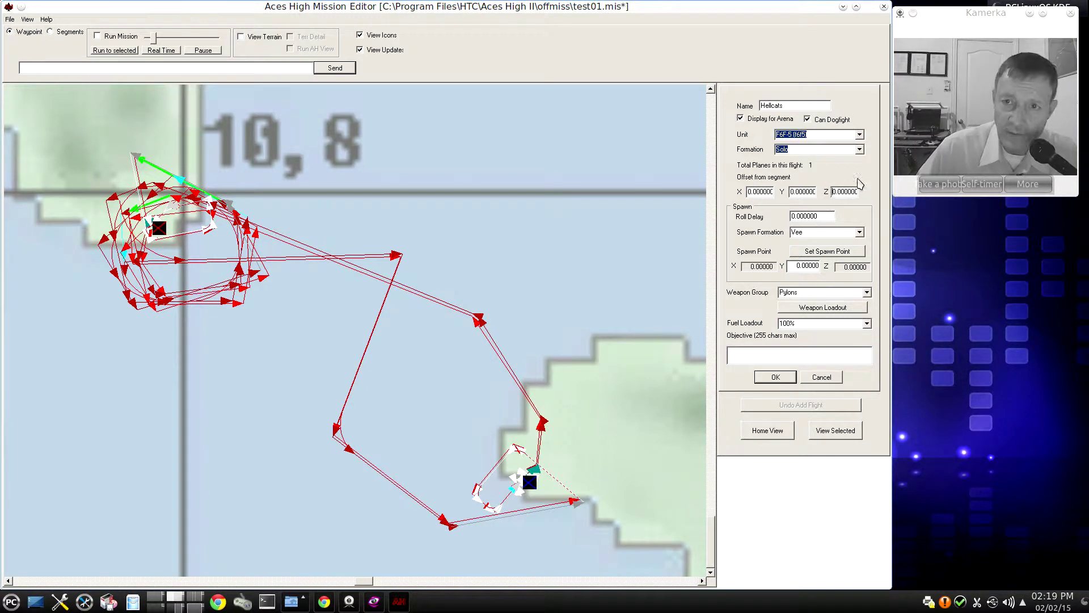
text(-100)
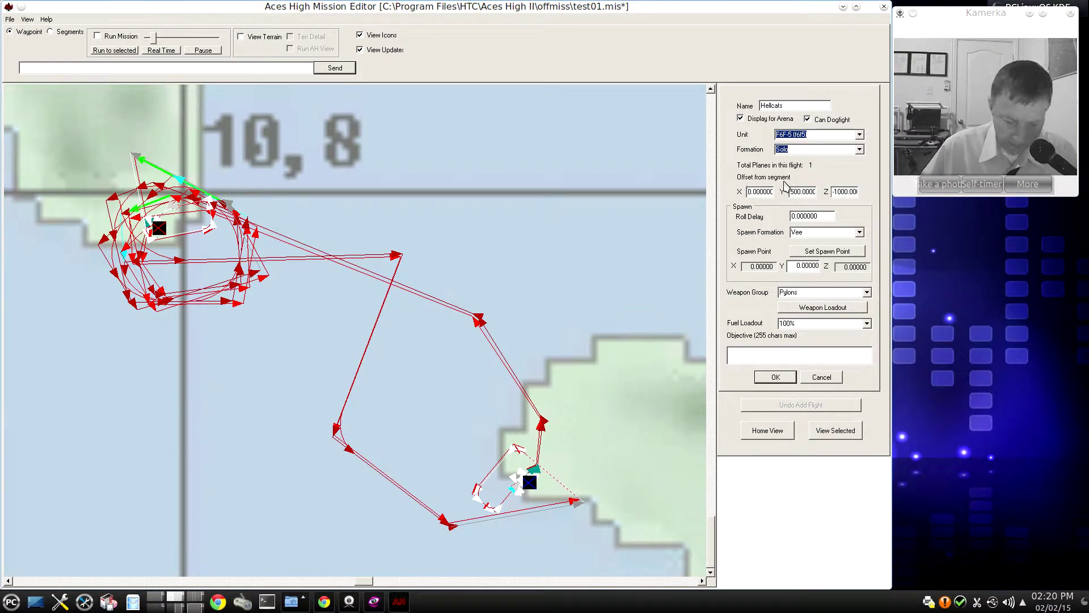
text(-30)
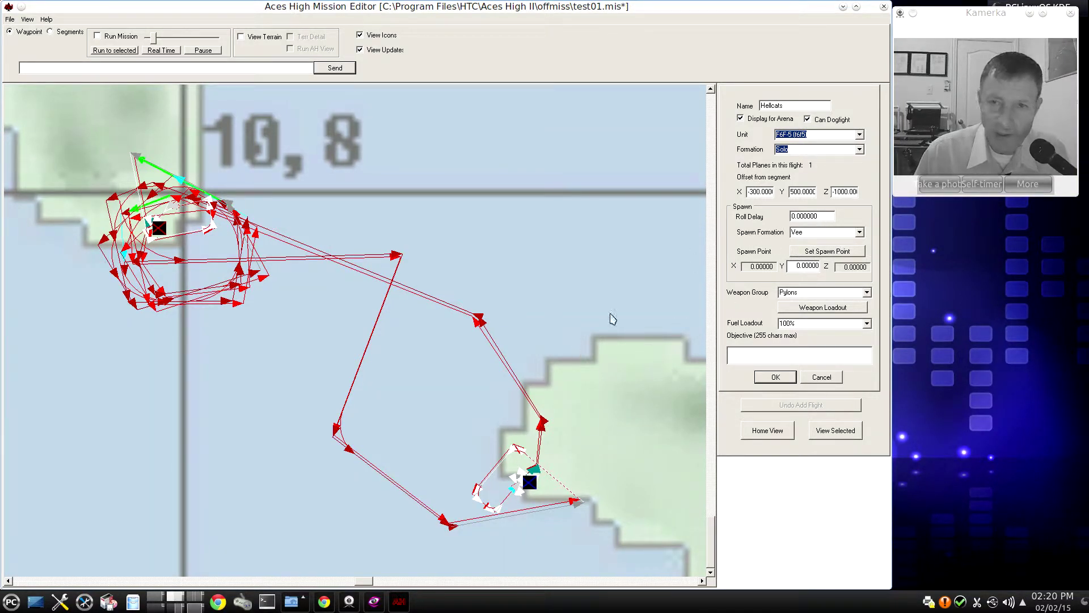
- Set the Hellcats' spawn point on the grass between the airfield's diagonal runway and the lower paved hangar area
scroll(587, 361, up, 1)
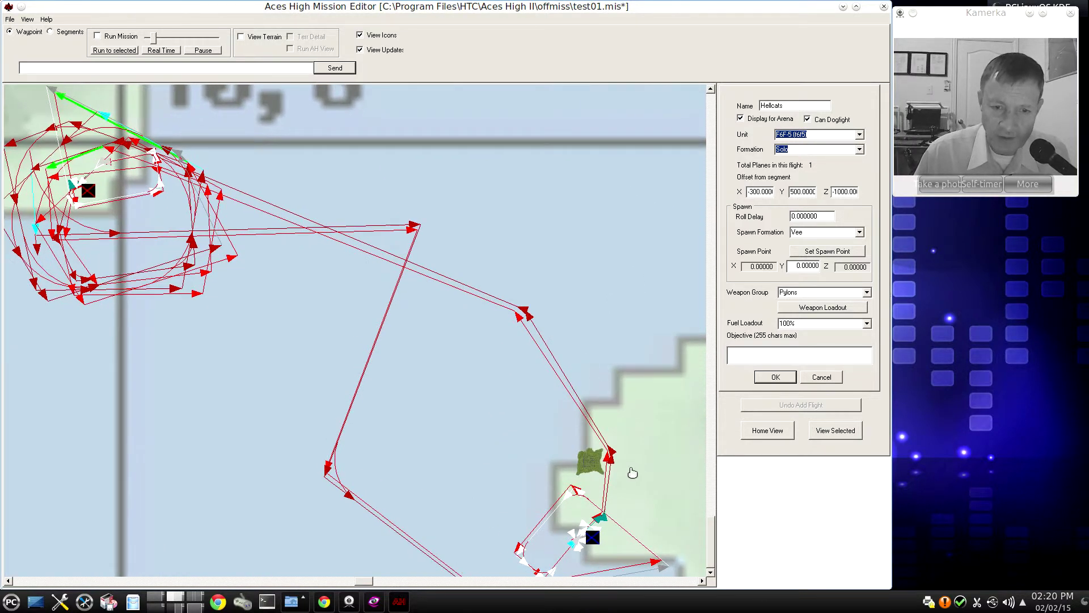
drag(630, 474, 506, 257)
scroll(510, 272, up, 4)
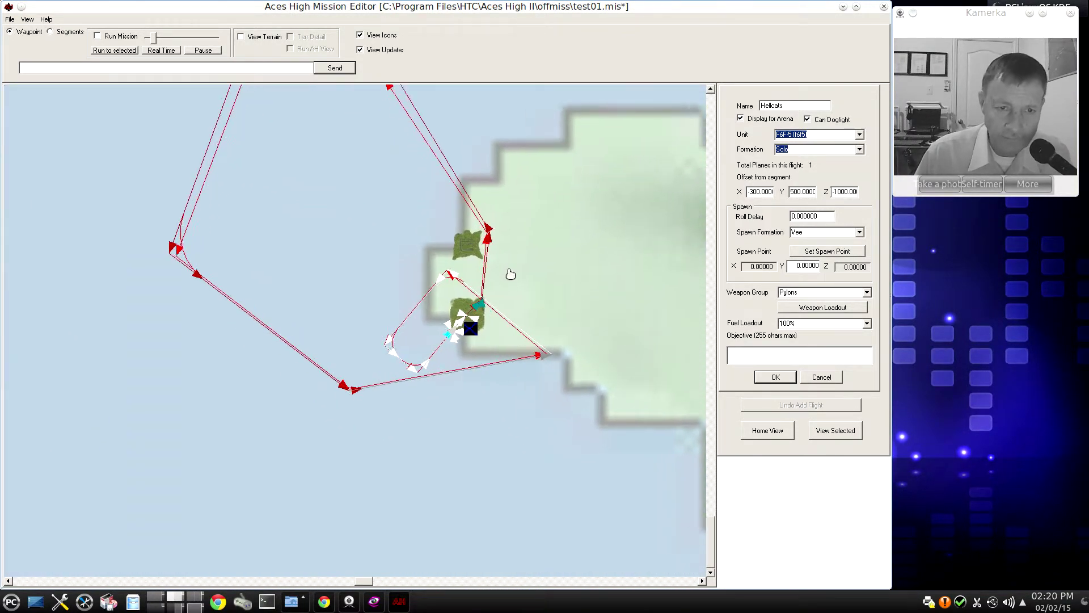
drag(651, 341, 301, 248)
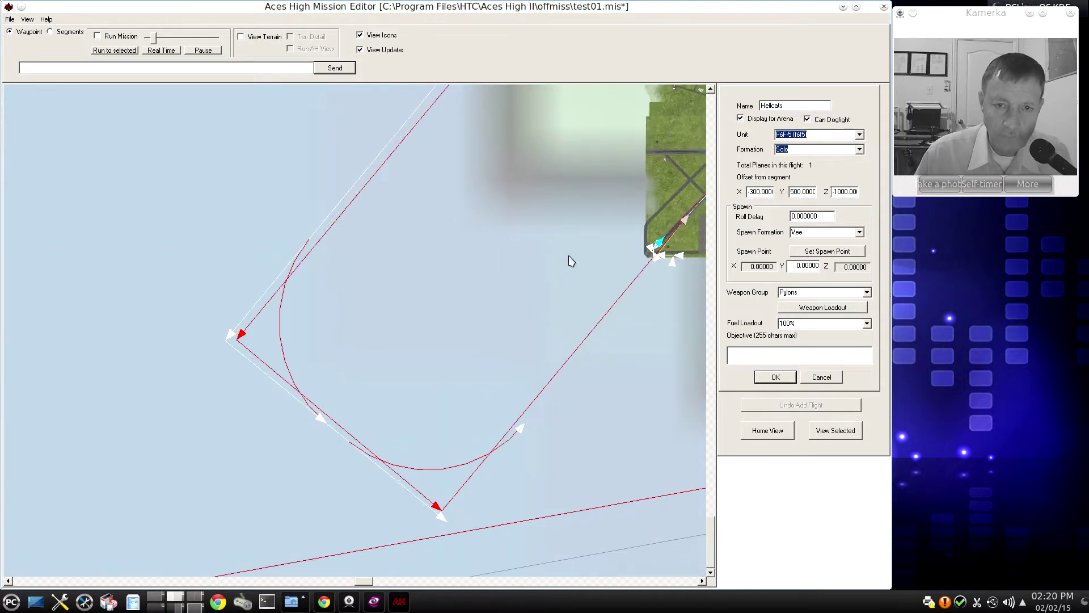
drag(571, 261, 401, 339)
scroll(492, 285, up, 1)
scroll(492, 285, up, 2)
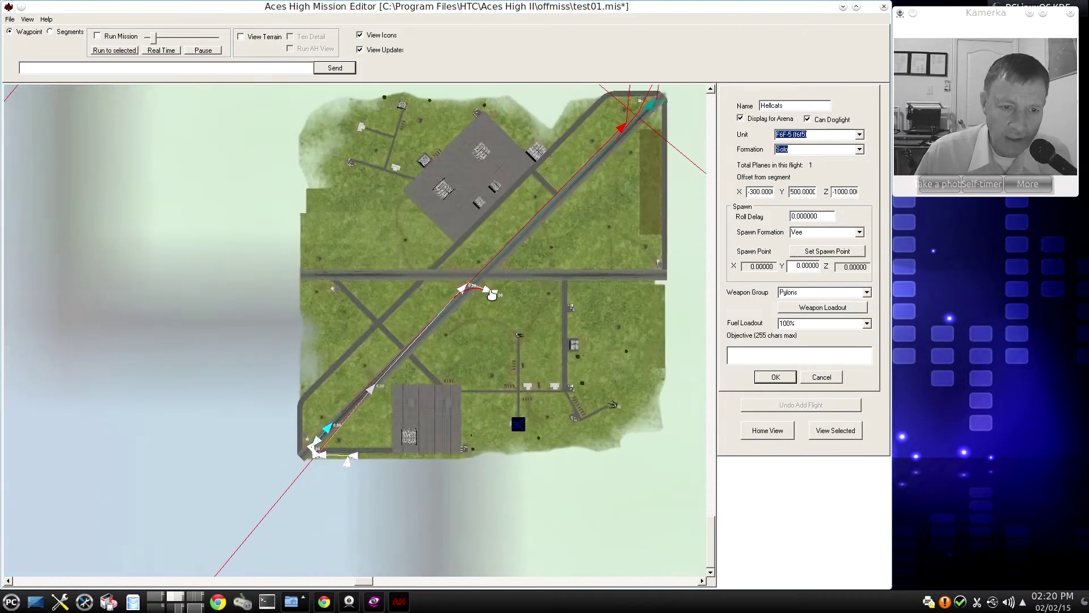
scroll(495, 312, up, 1)
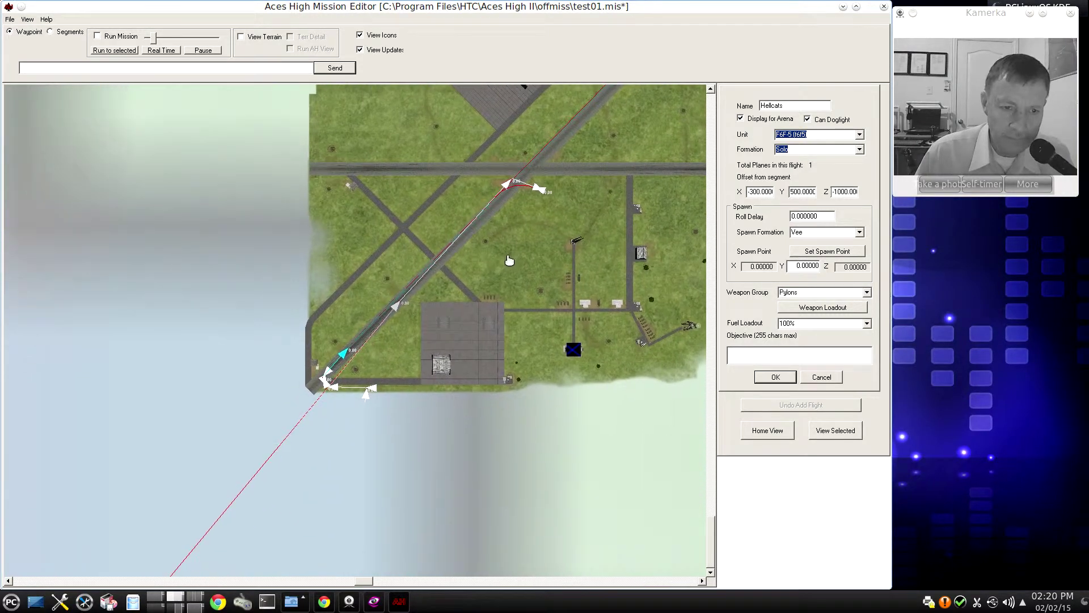
scroll(457, 283, up, 1)
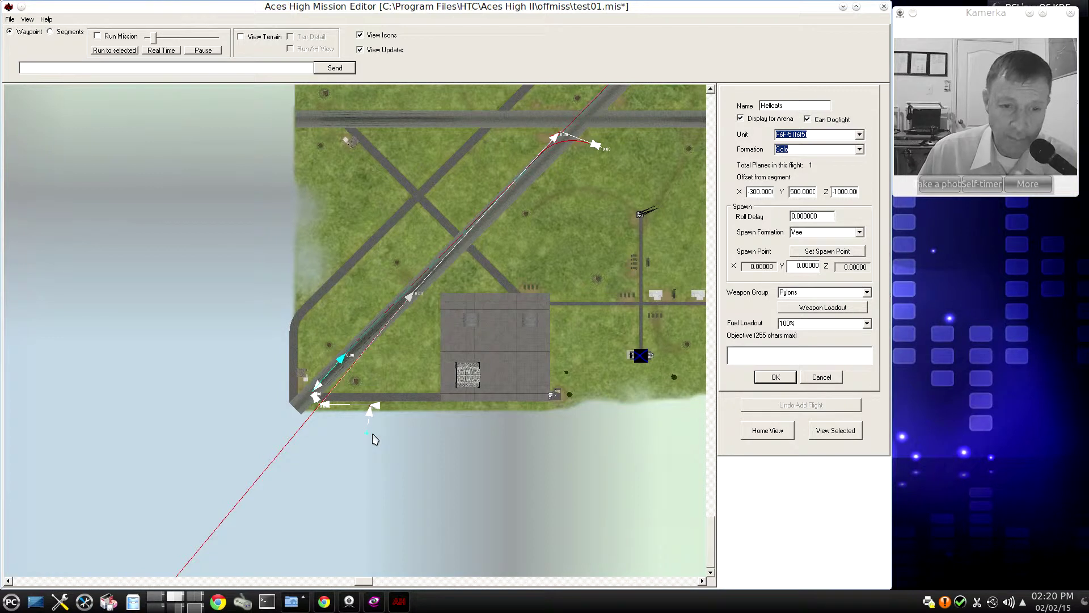
click(824, 253)
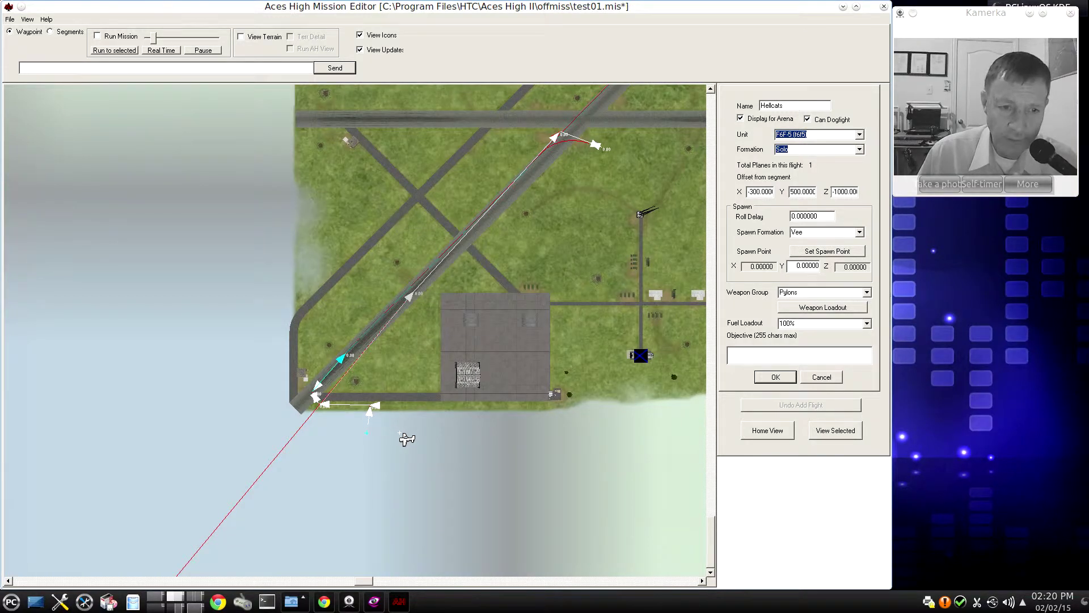
click(405, 370)
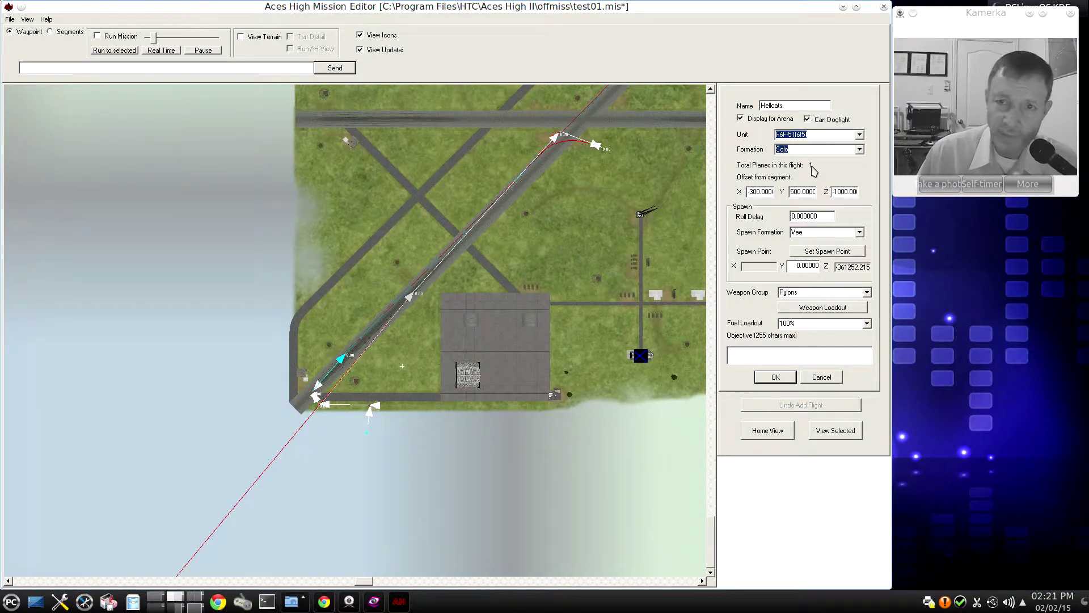
- Try the Line and Wall spawn formations for the Hellcats flight, and return it to Vee
click(859, 232)
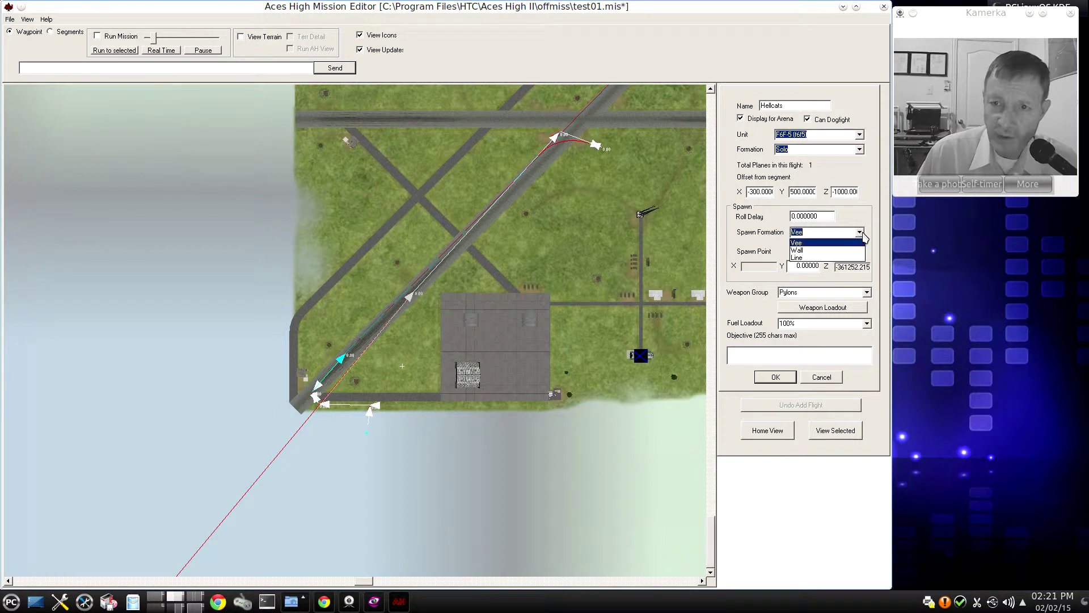
click(826, 258)
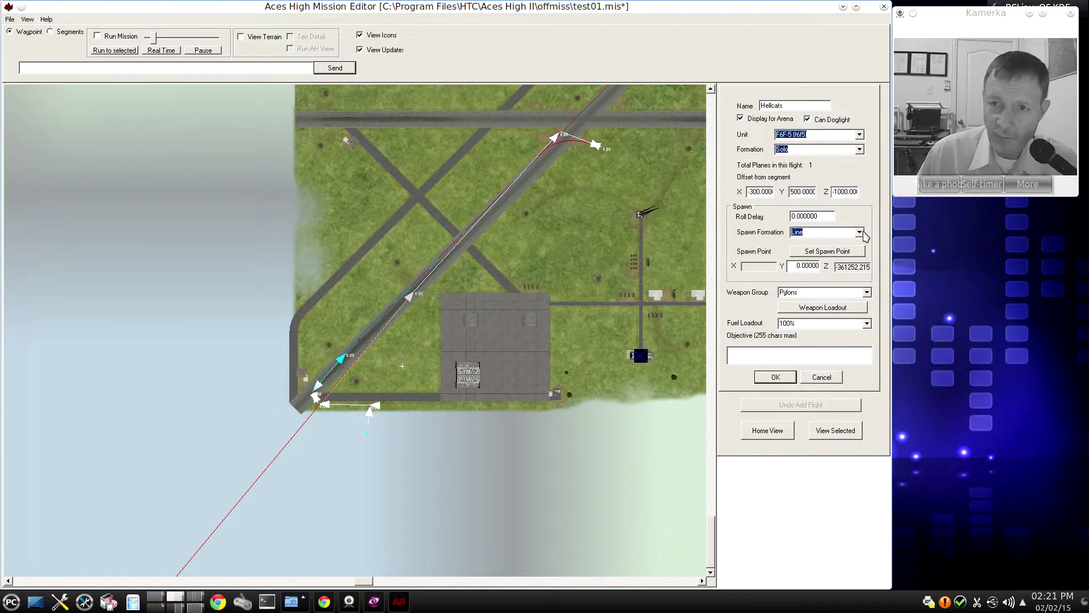
click(860, 232)
click(831, 250)
click(859, 232)
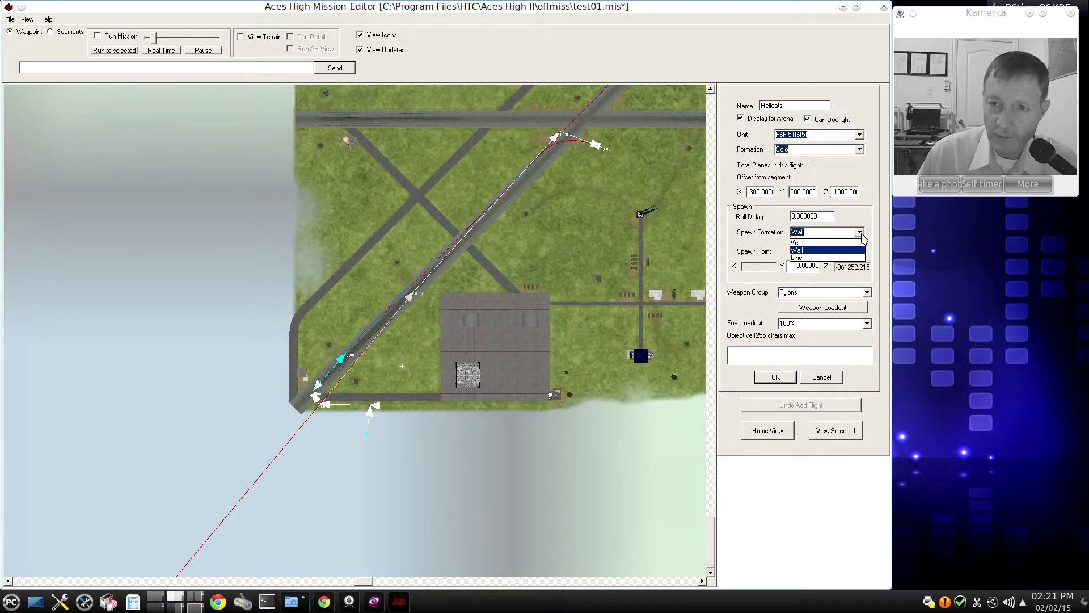
click(834, 241)
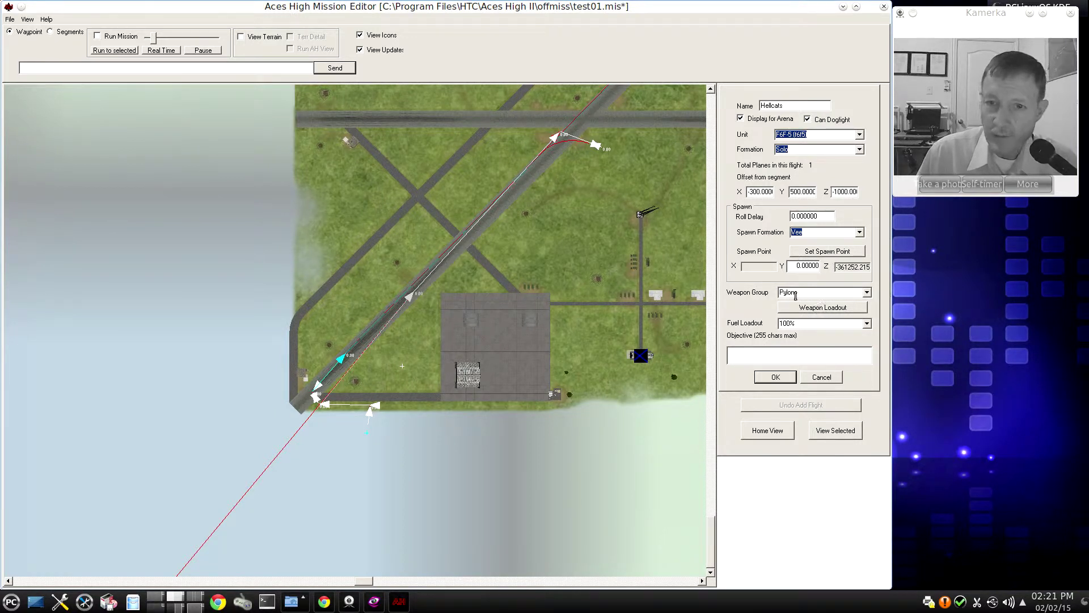
- Load the Hellcats' Internal Ordnance weapon group with 6 x 50 Cal M2 400 rpg
click(867, 293)
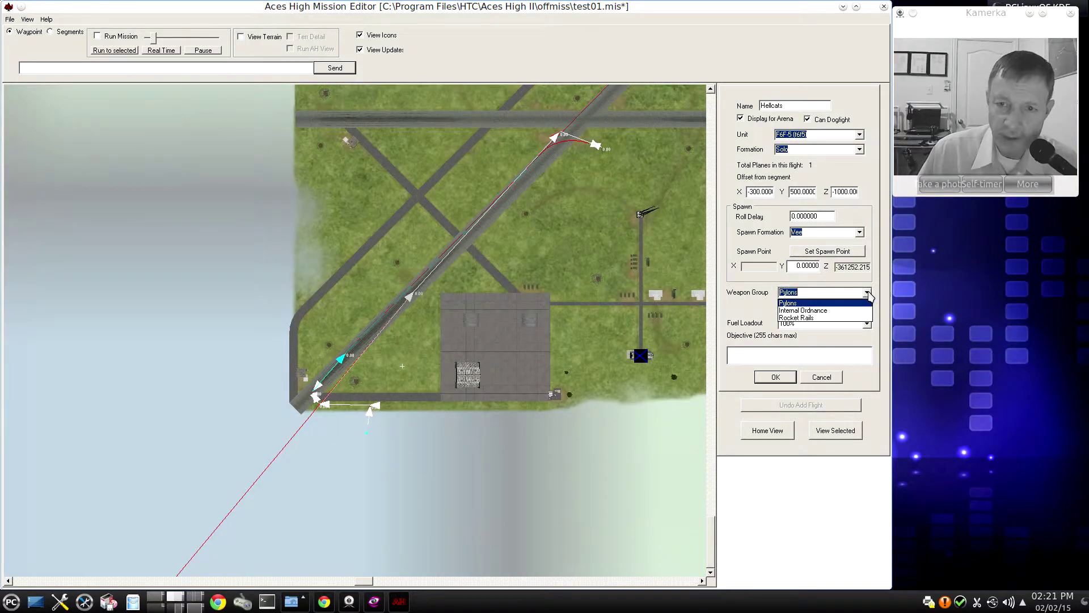
click(811, 312)
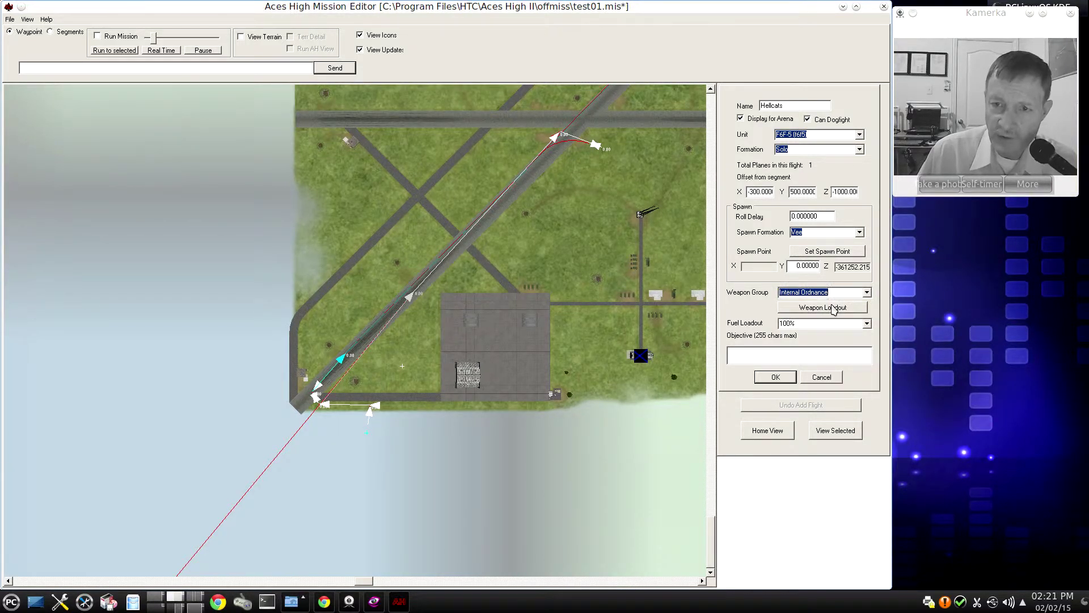
click(832, 307)
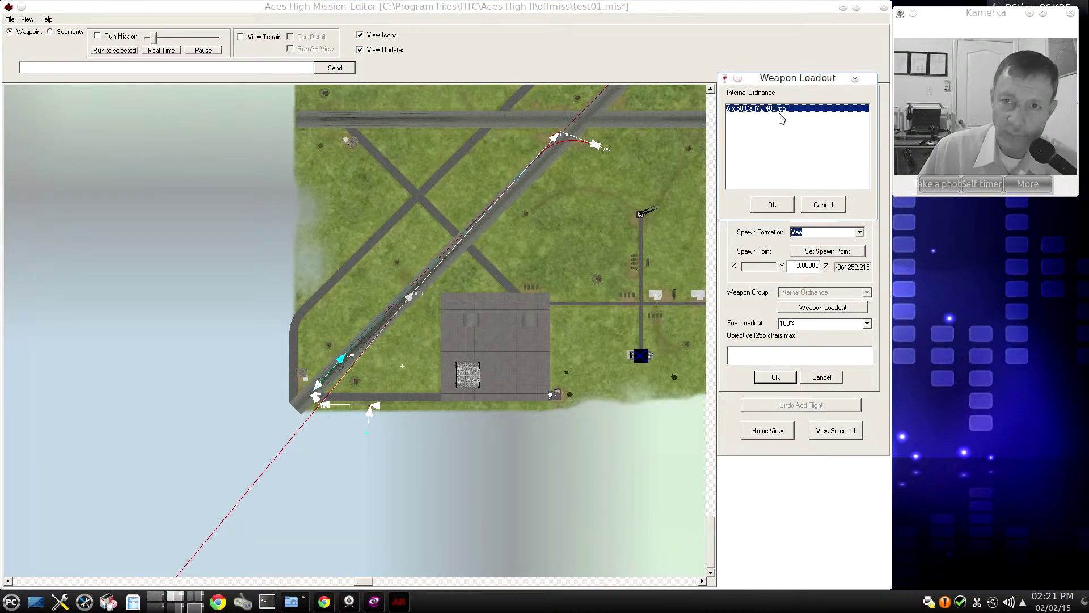
click(772, 205)
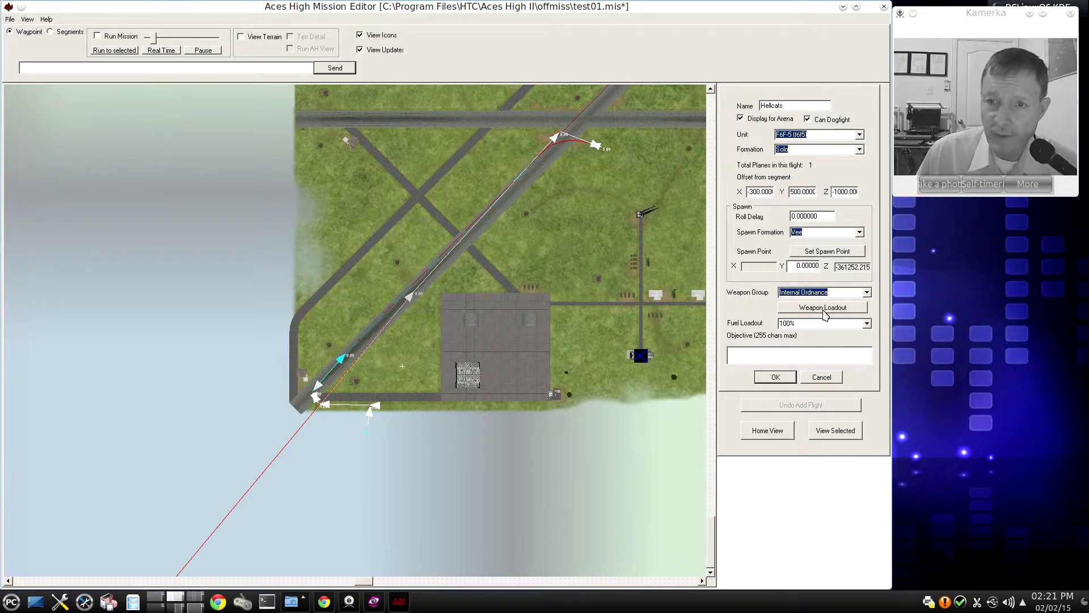
- Load the Hellcats' Rocket Rails weapon group with 6 x HVAR 5" Rockets
click(860, 292)
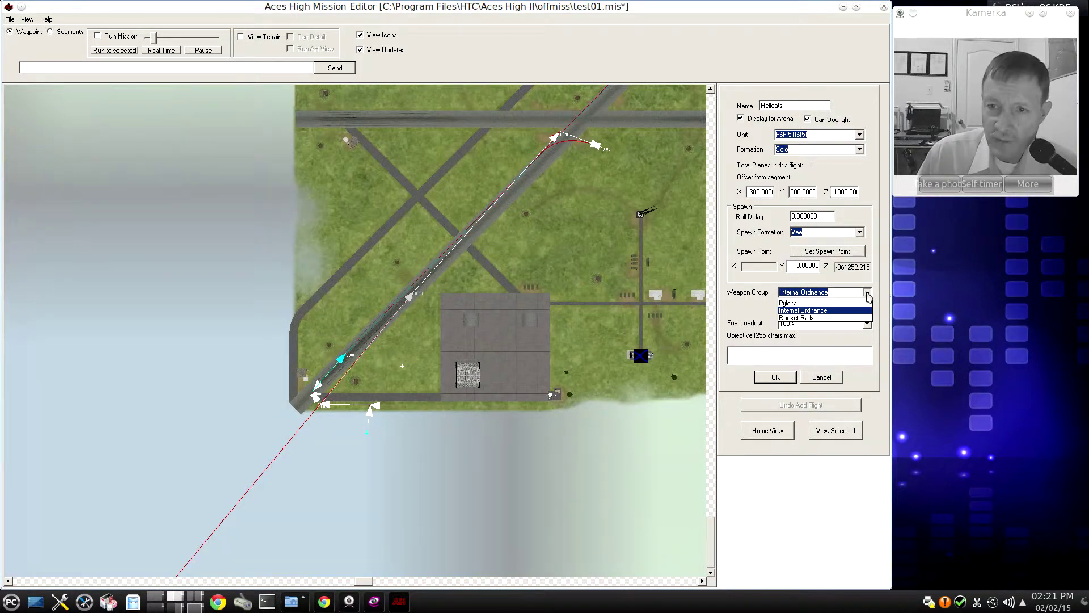
click(823, 319)
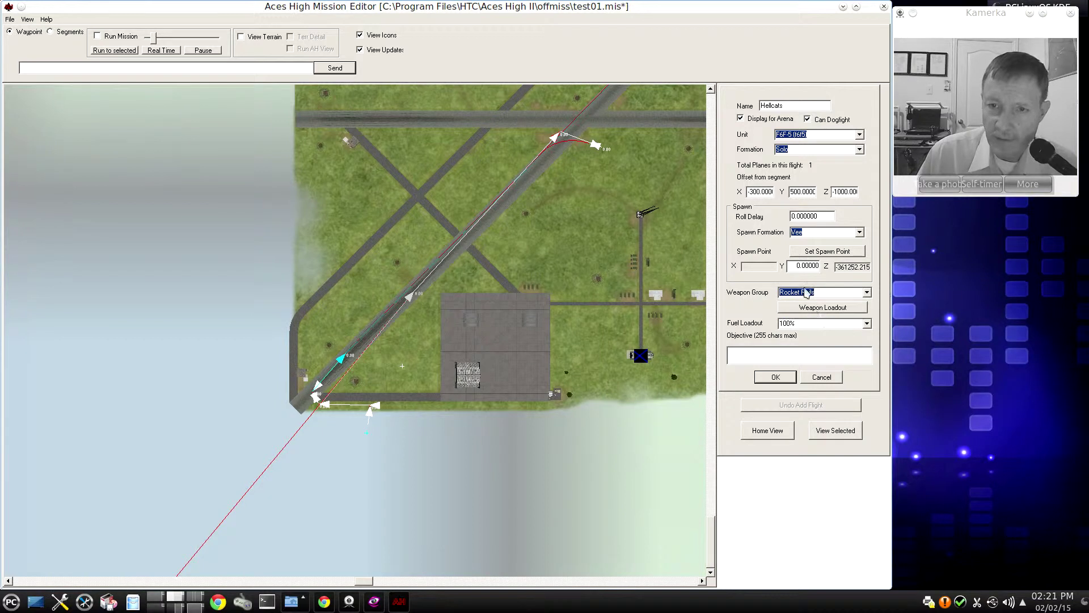
click(817, 308)
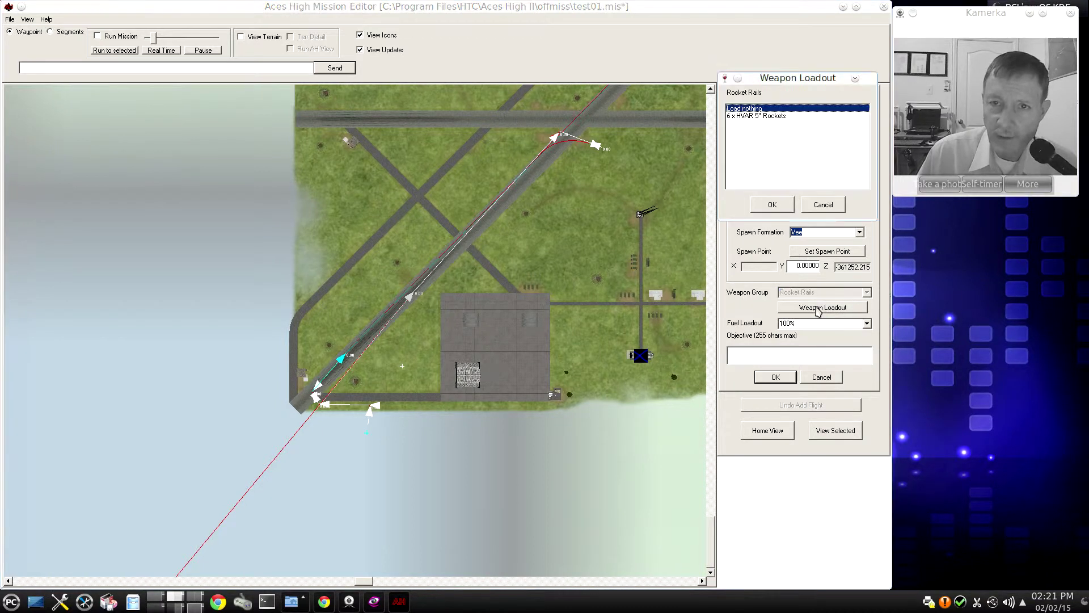
click(758, 116)
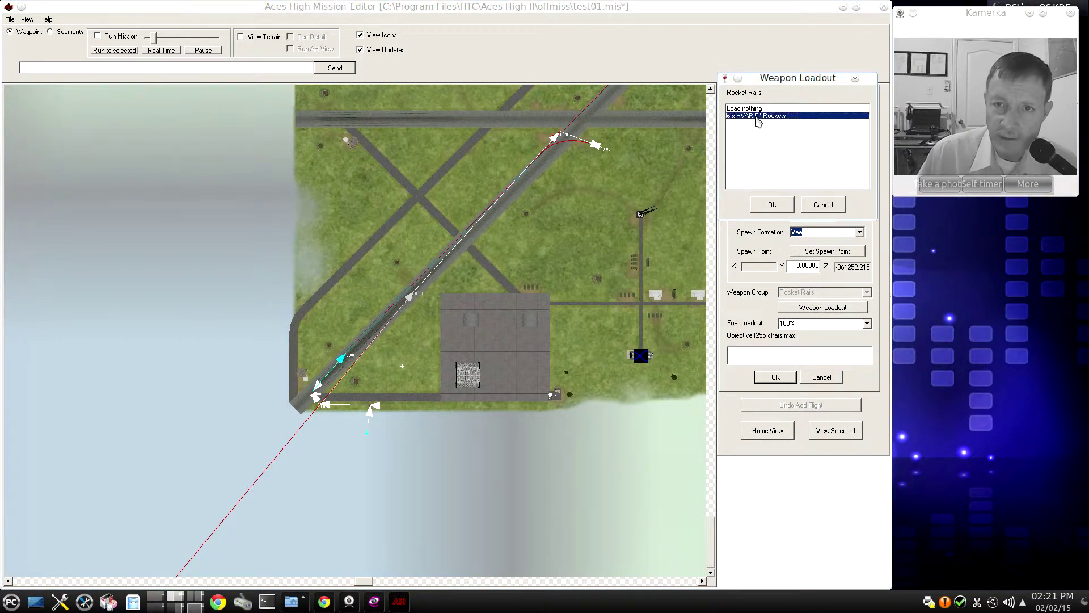
click(774, 205)
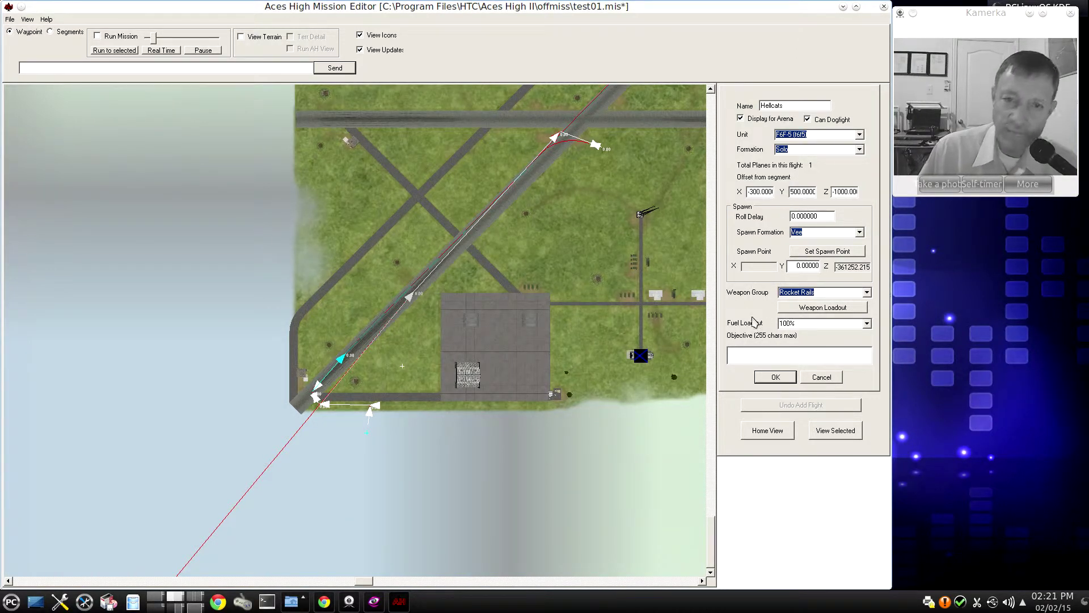
- Set the Hellcats' fuel loadout to 50%, enter the objective "Shoot the bad guys" and accept the flight
click(866, 325)
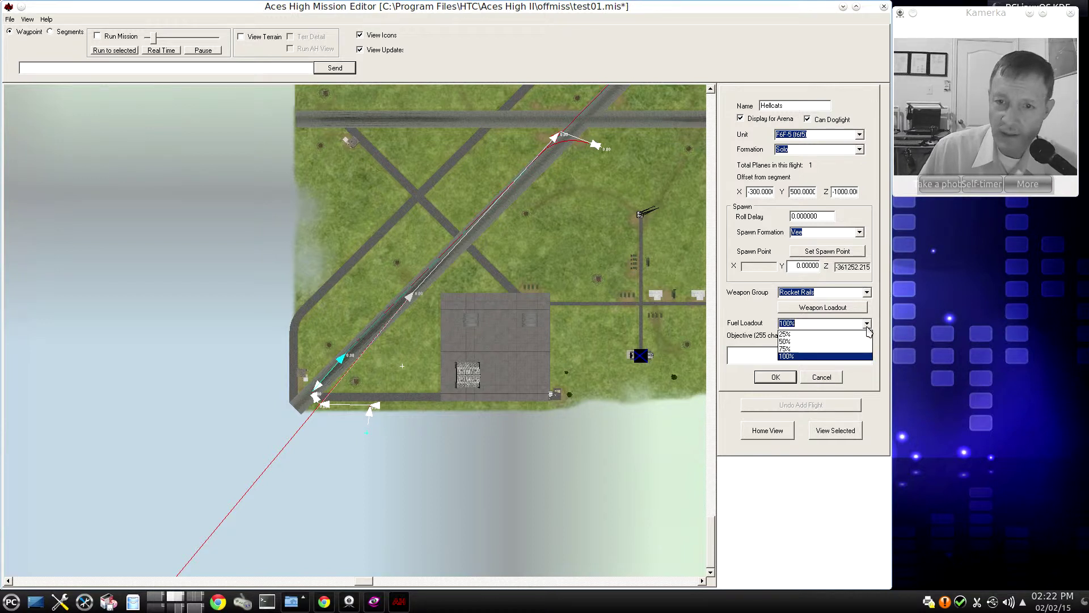
click(817, 341)
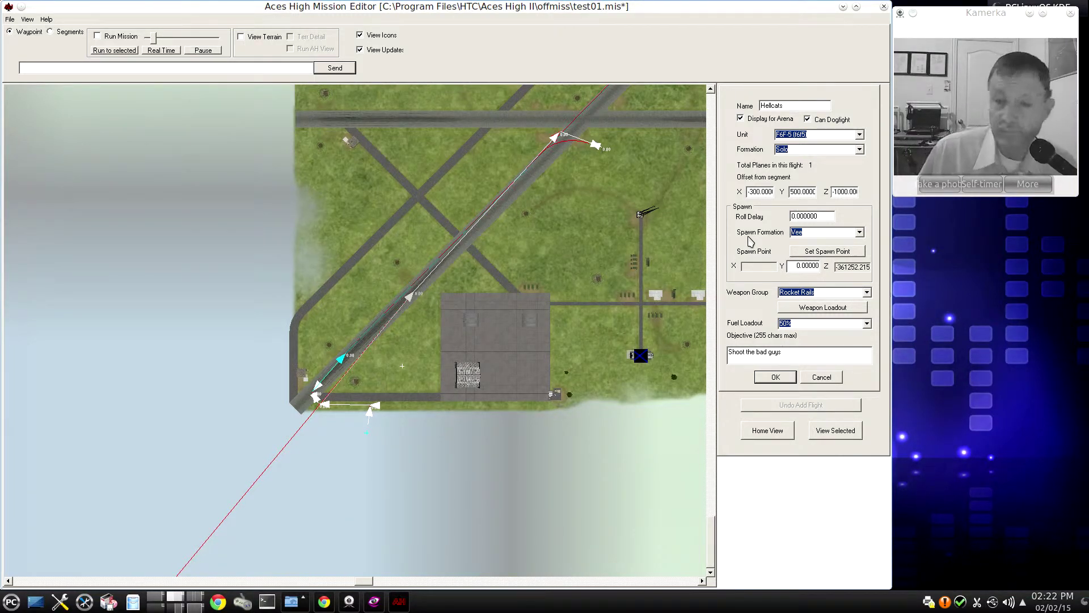
click(775, 377)
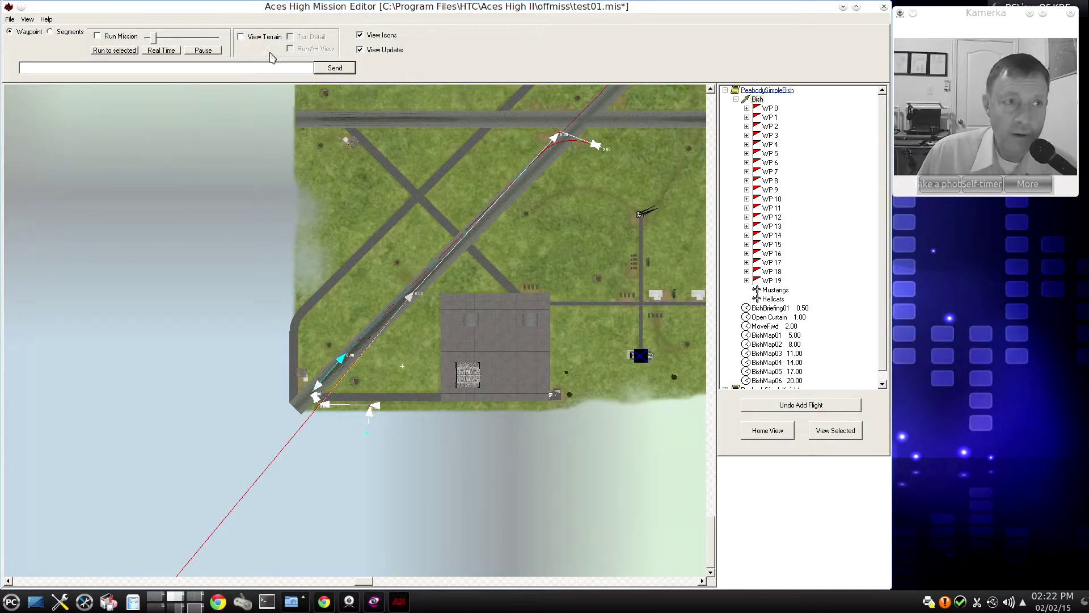
- Review the mission group properties and the commands available for the PeabodySimpleBish mission, without changing anything
click(9, 19)
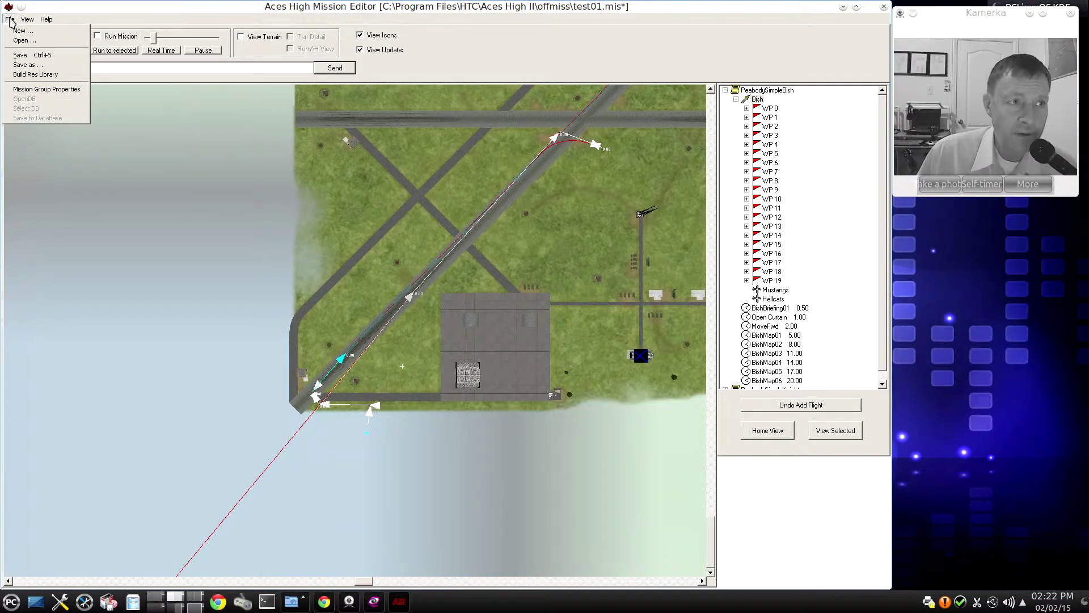
click(38, 89)
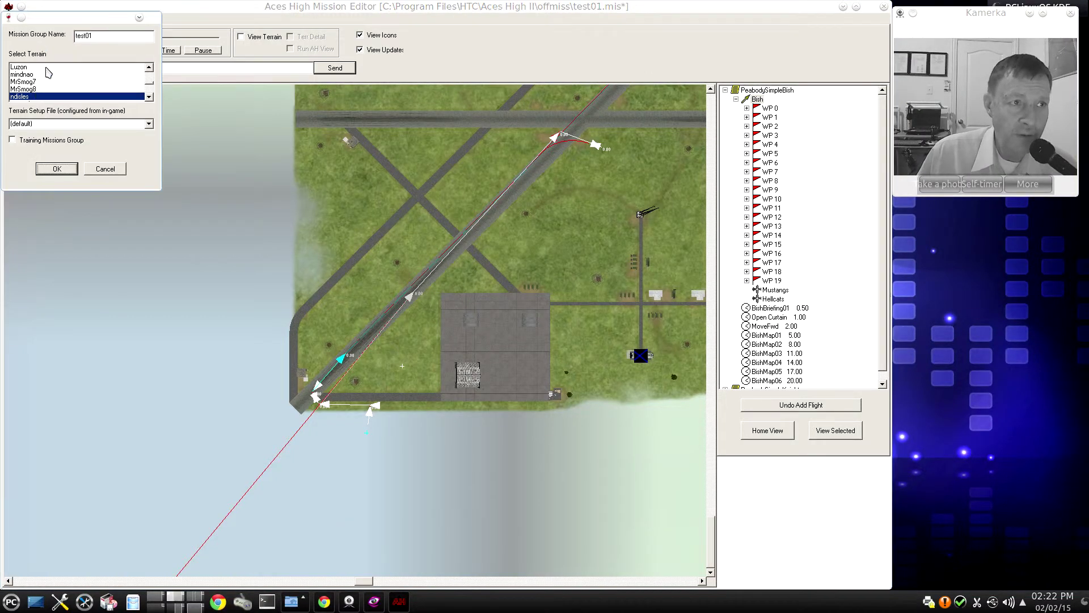
click(109, 169)
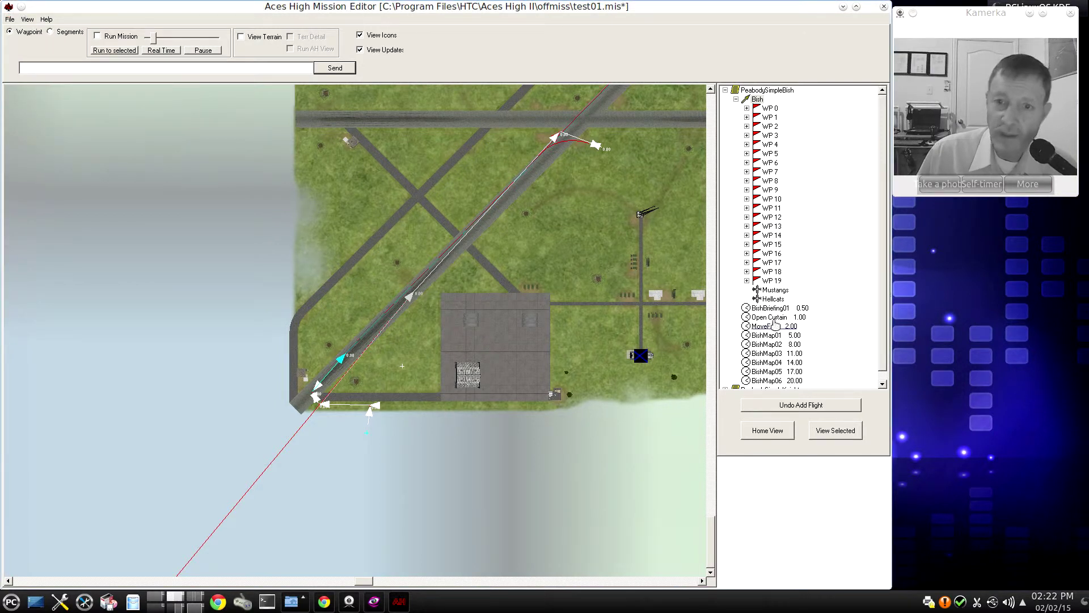
scroll(887, 261, down, 1)
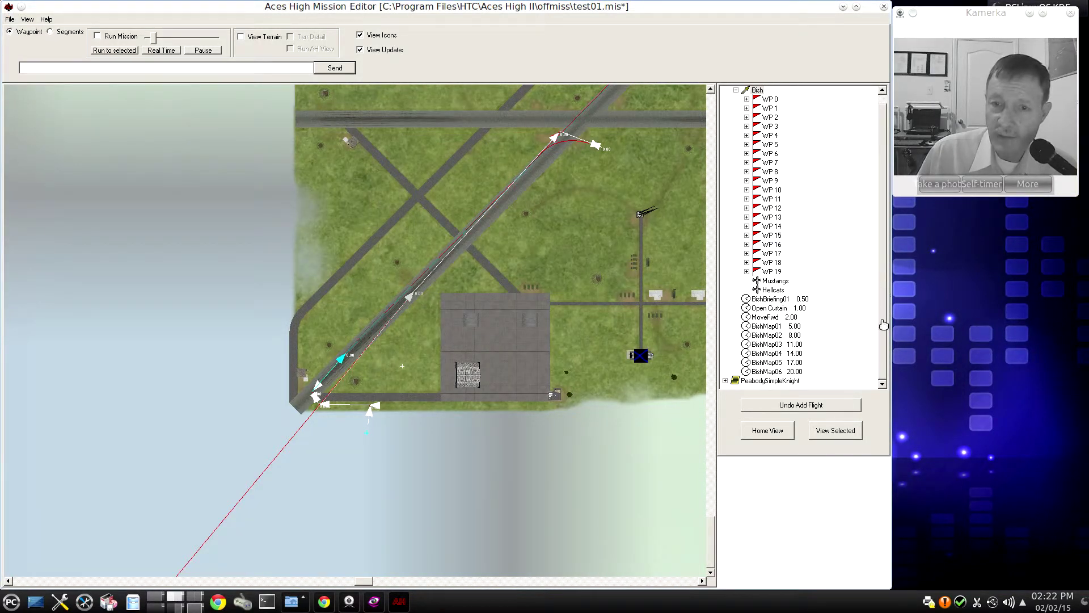
scroll(883, 284, up, 1)
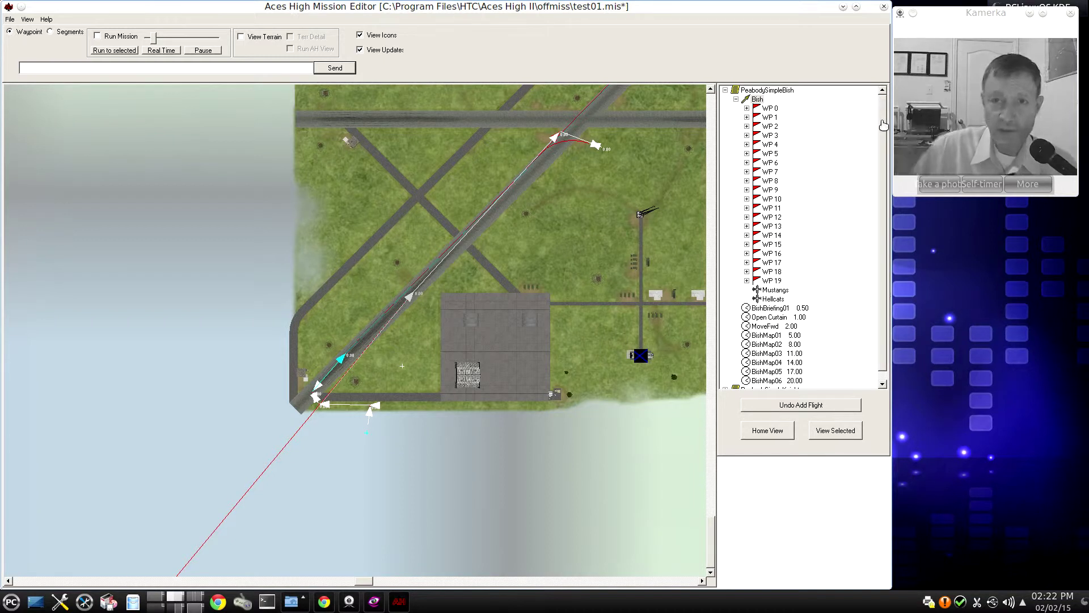
right_click(772, 90)
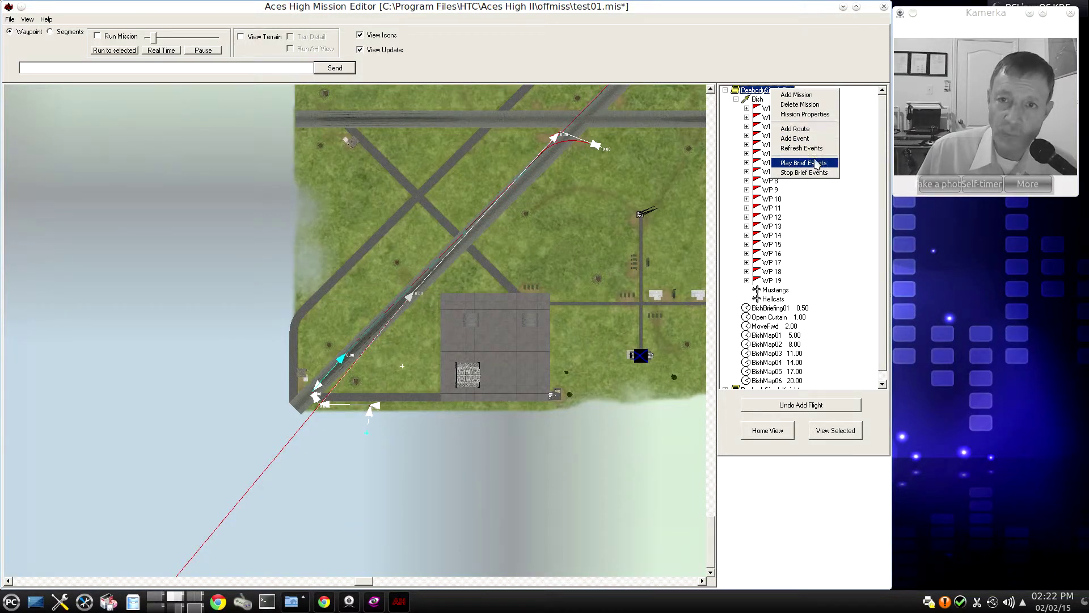
click(845, 204)
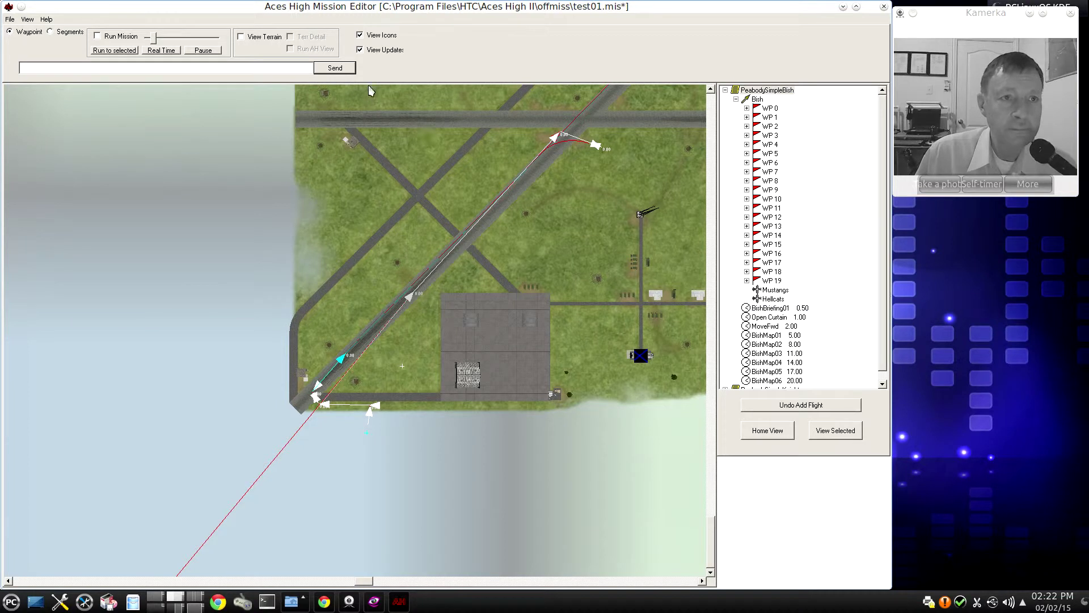
- Expand waypoints WP 0 to WP 3 of the Bish route and their taxi segments to inspect the attached events
click(746, 108)
click(747, 126)
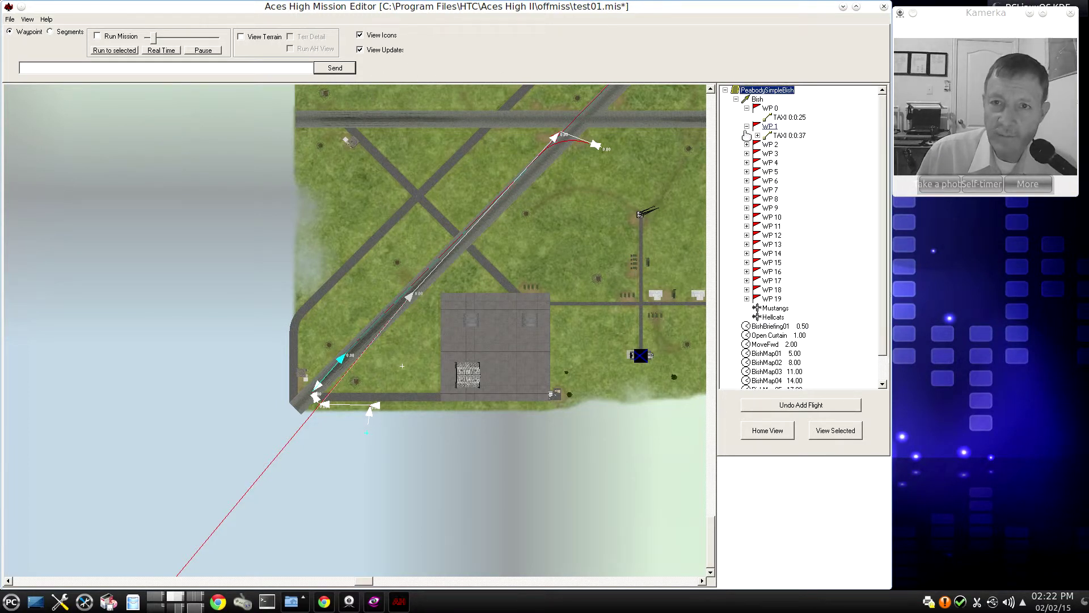
click(757, 135)
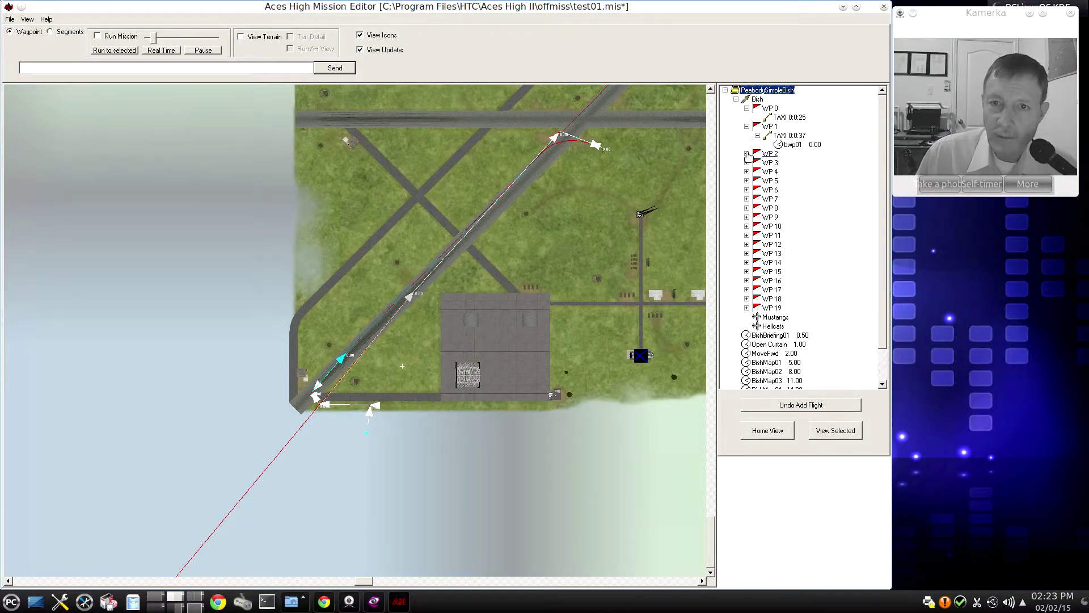
click(746, 153)
click(757, 162)
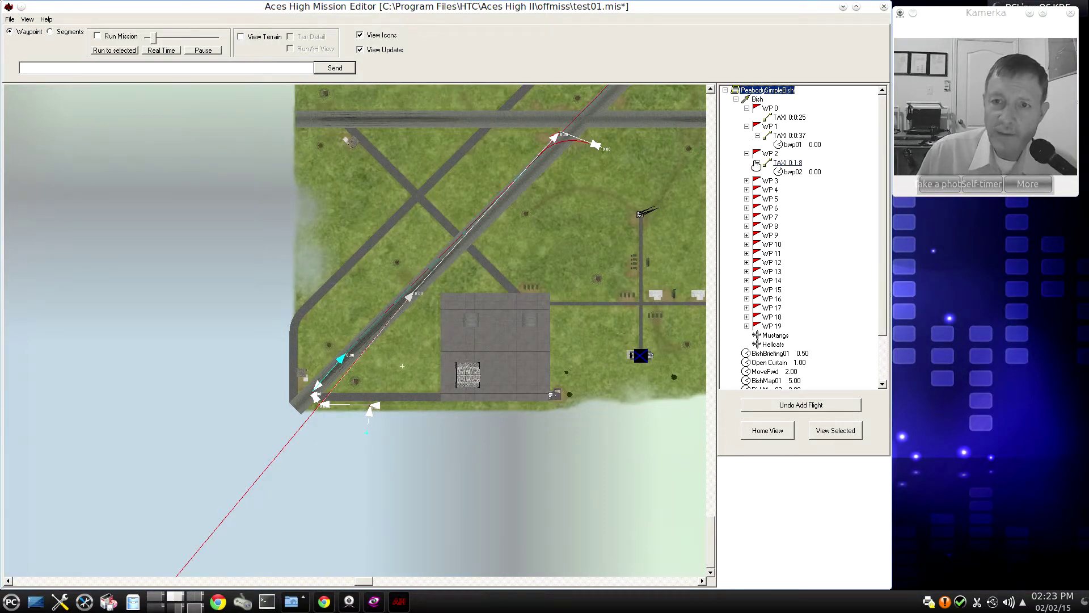
click(746, 181)
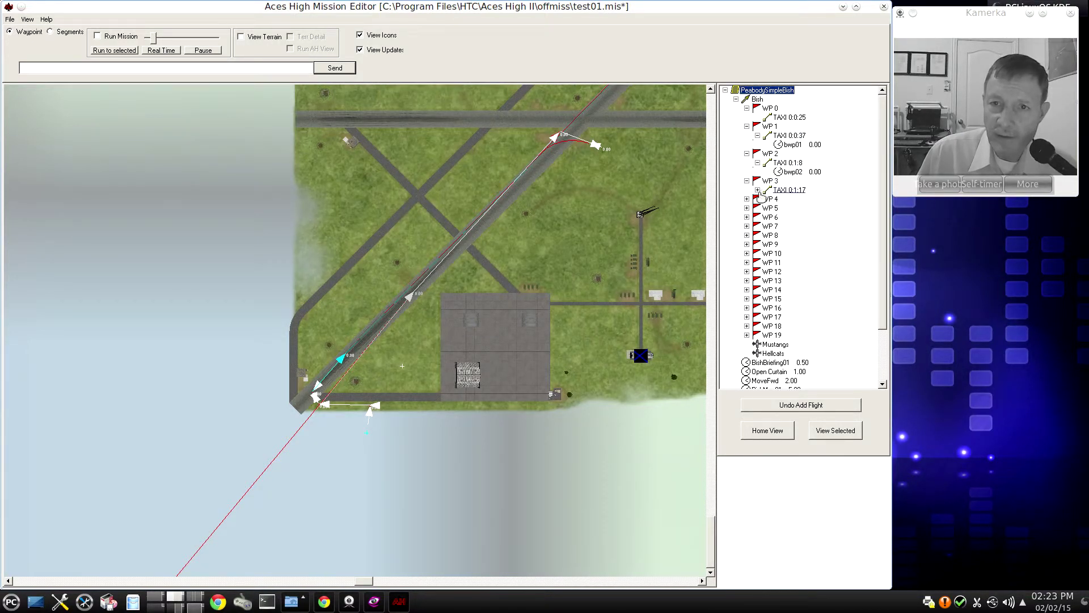
click(757, 190)
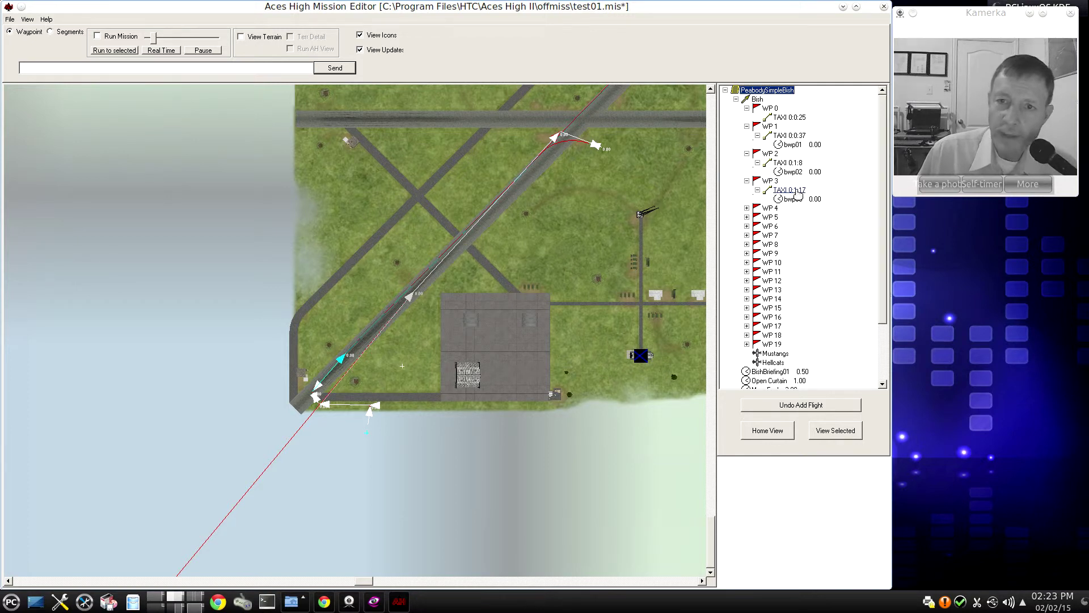
- Review the event types offered for a new event on WP 3's taxi segment, and cancel without adding the event
right_click(798, 196)
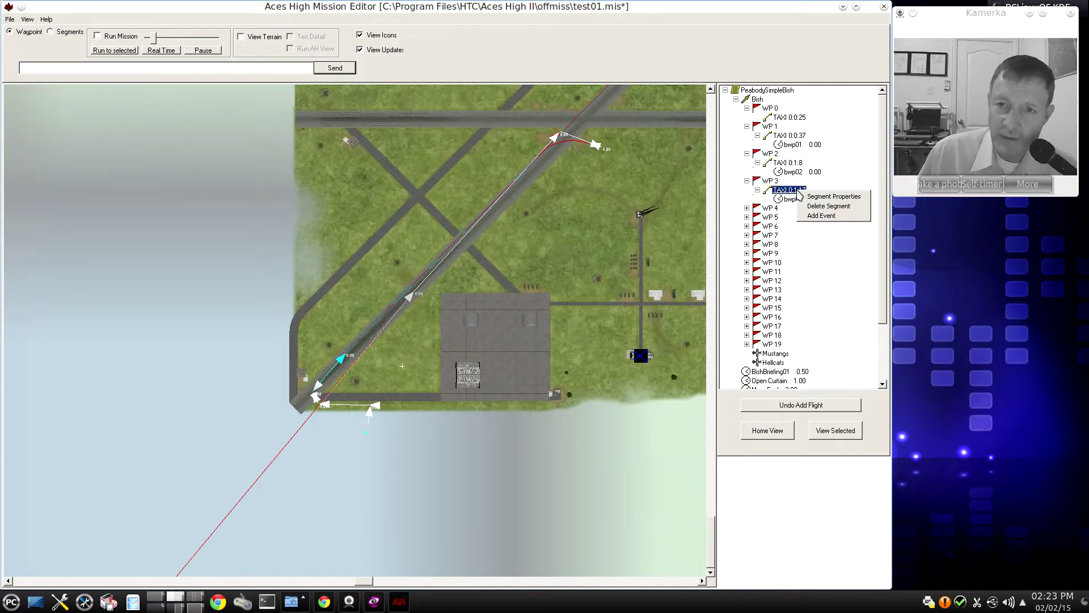
click(822, 222)
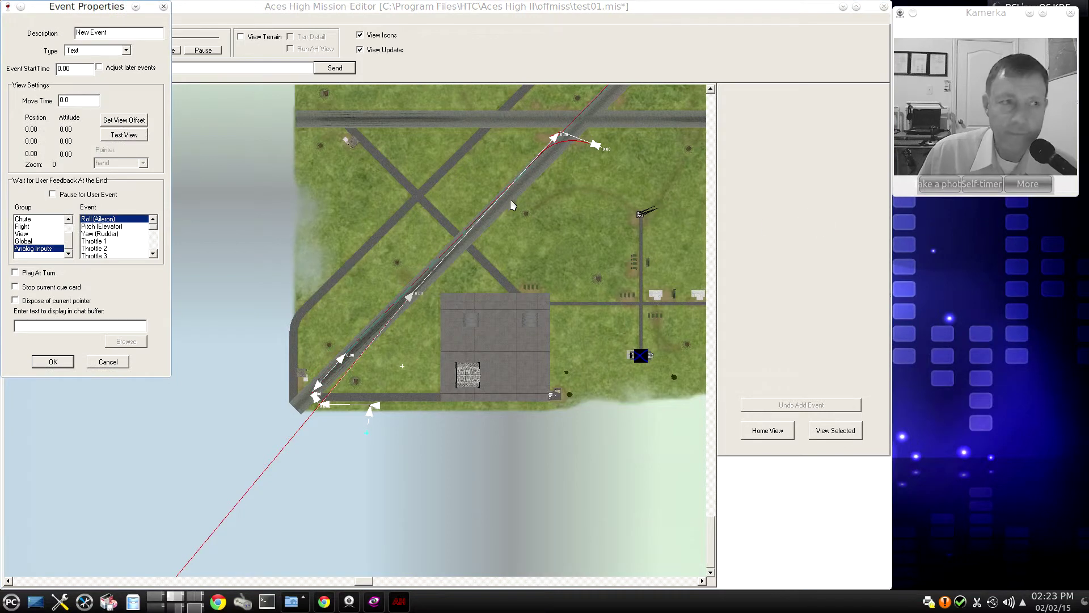
drag(76, 9, 973, 215)
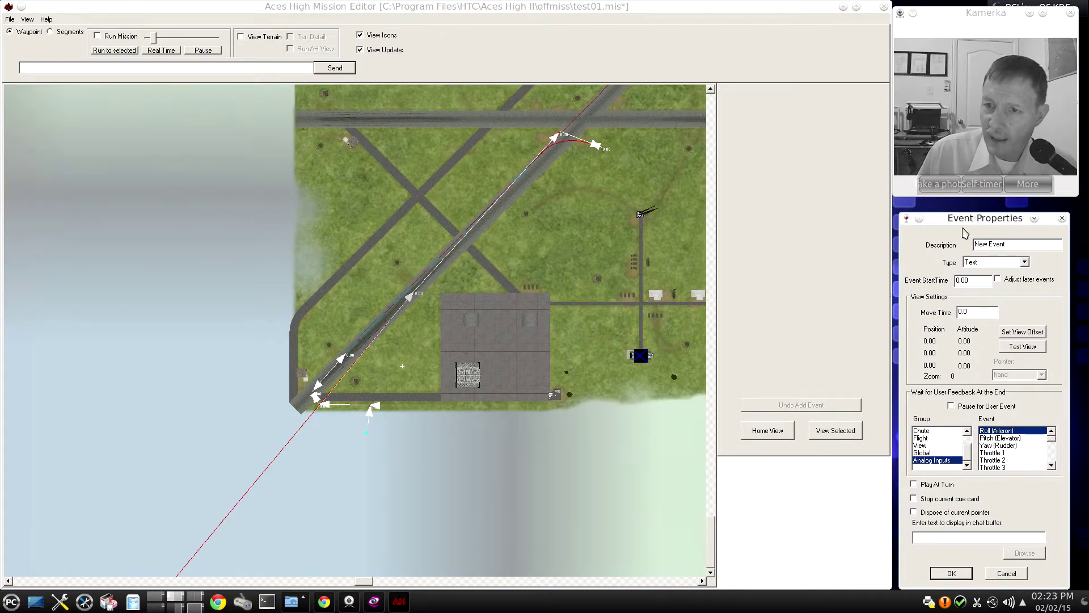
click(1027, 263)
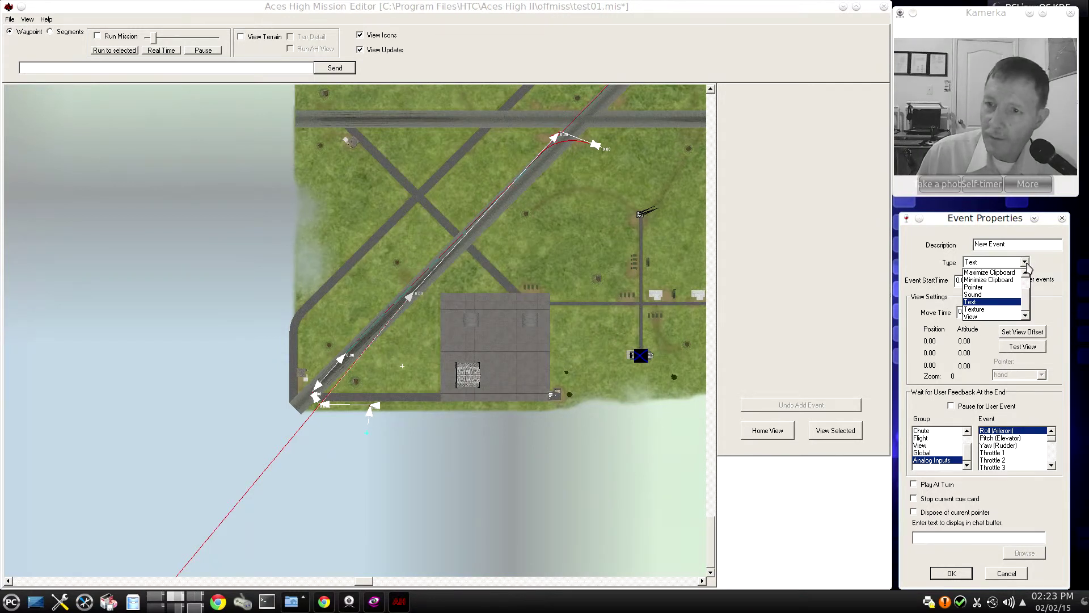
mouse_move(1025, 300)
mouse_down()
mouse_move(1023, 279)
mouse_move(1026, 310)
mouse_move(1028, 293)
mouse_up()
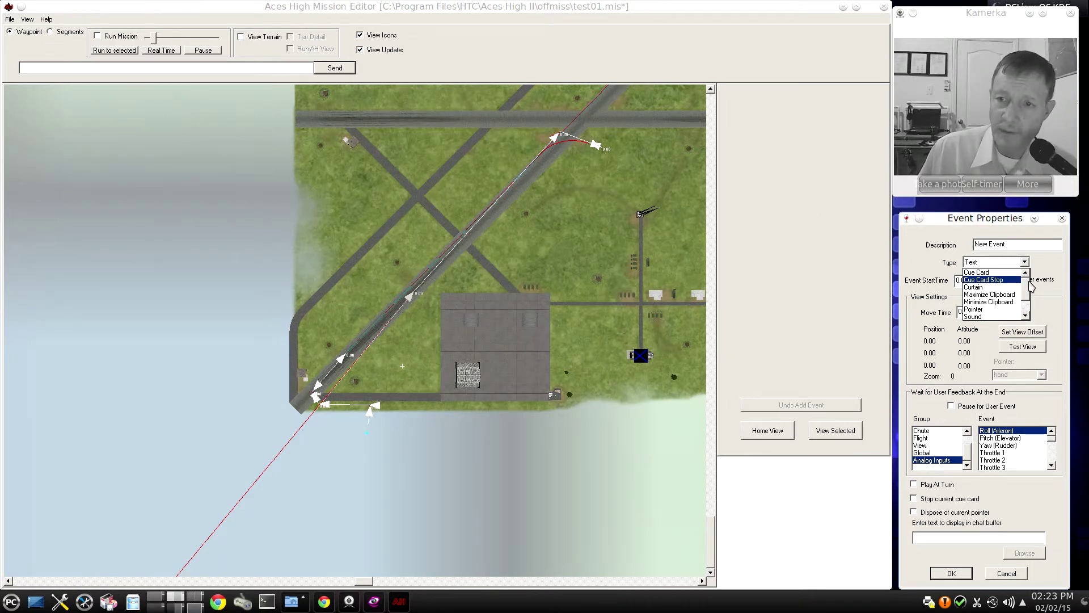
drag(1029, 282, 1032, 298)
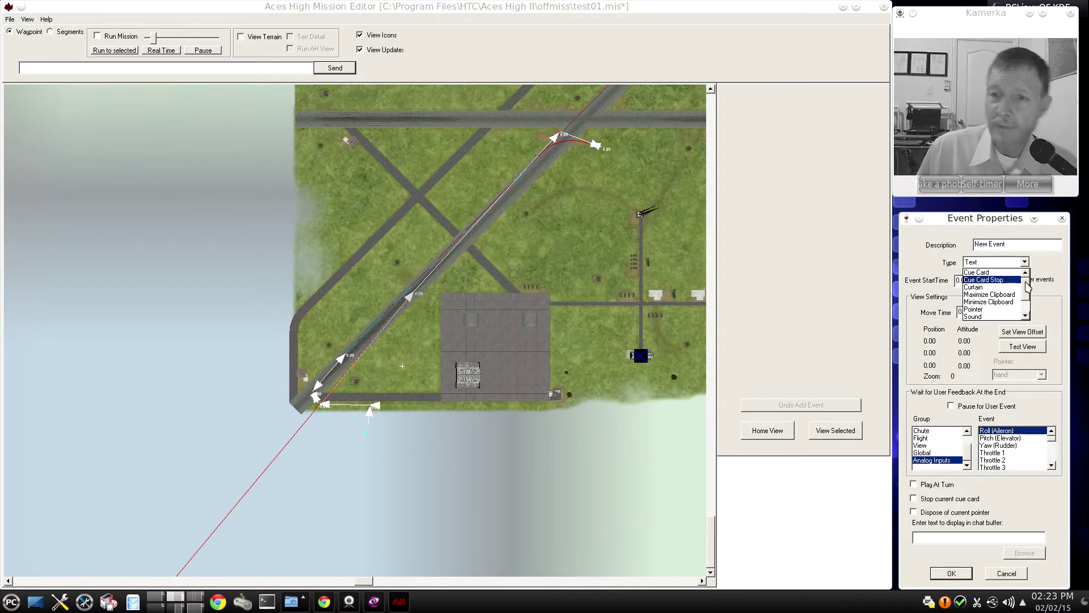
scroll(1027, 293, down, 2)
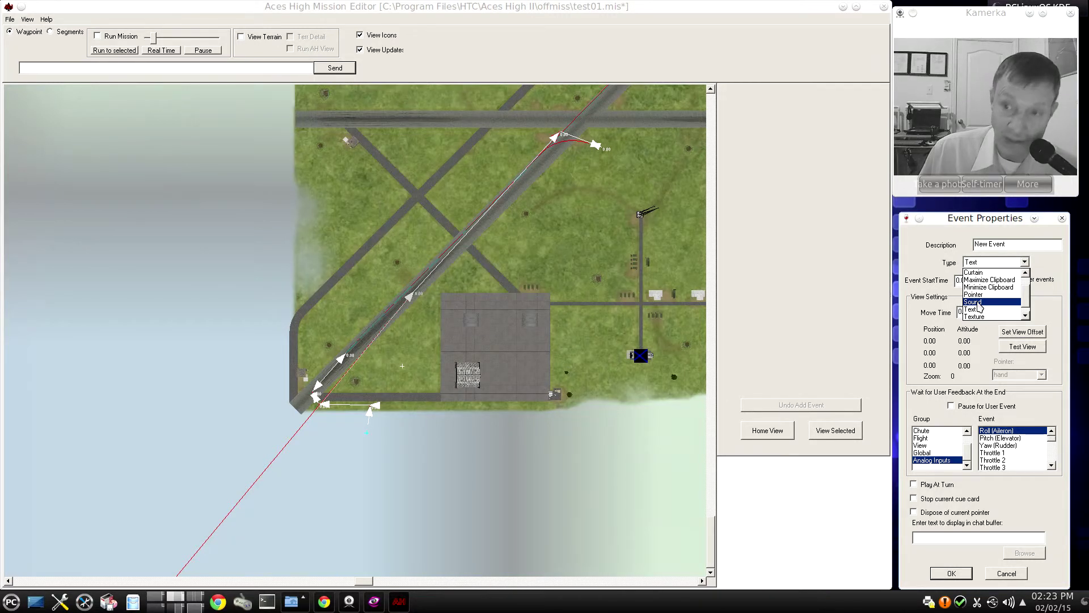
scroll(1028, 292, up, 2)
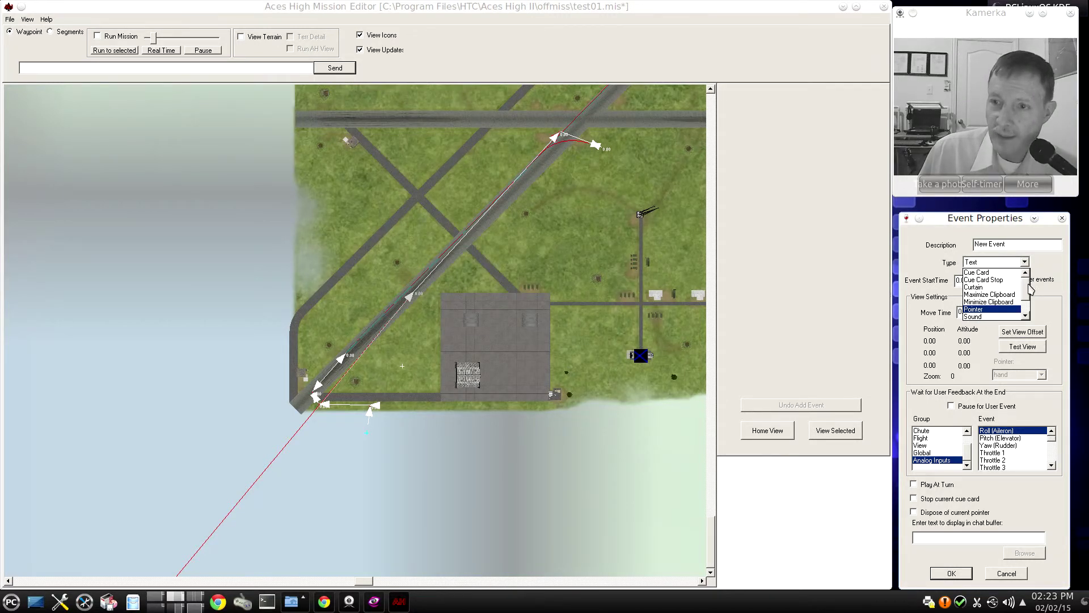
drag(1028, 285, 1030, 302)
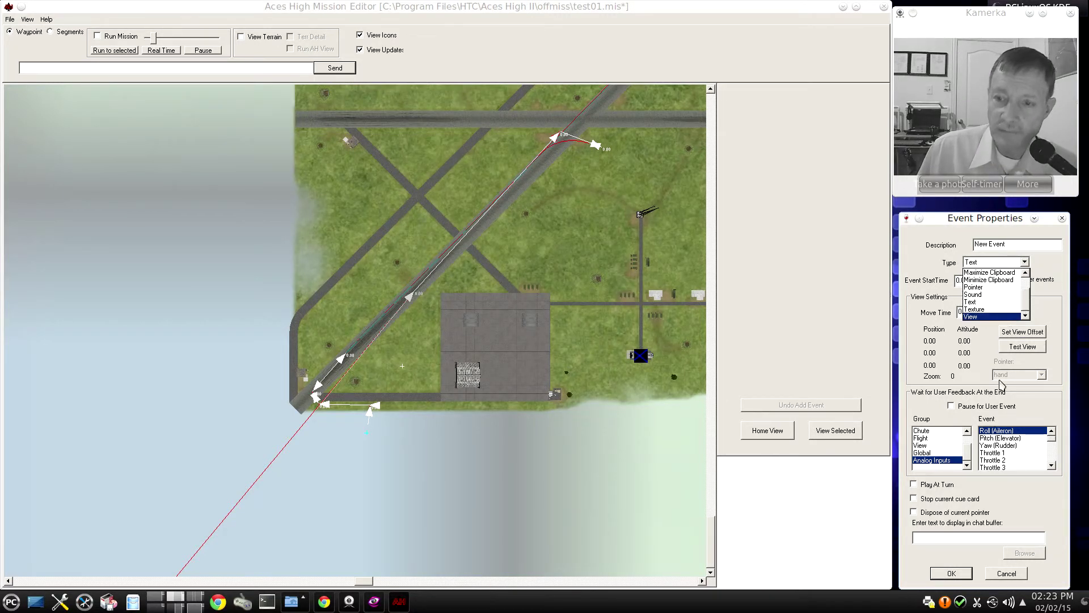
click(1008, 576)
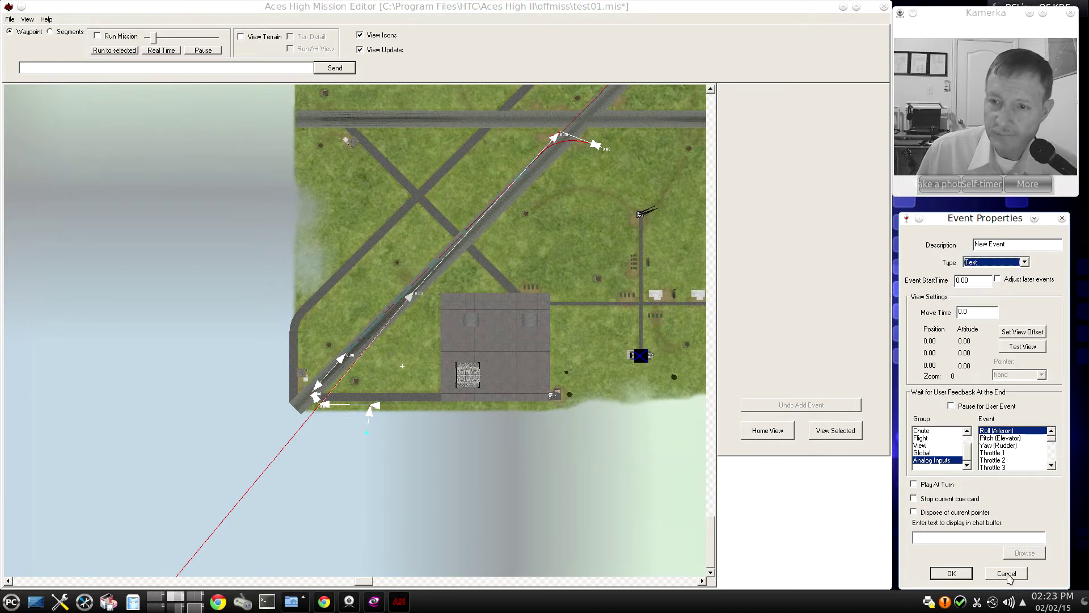
click(1008, 575)
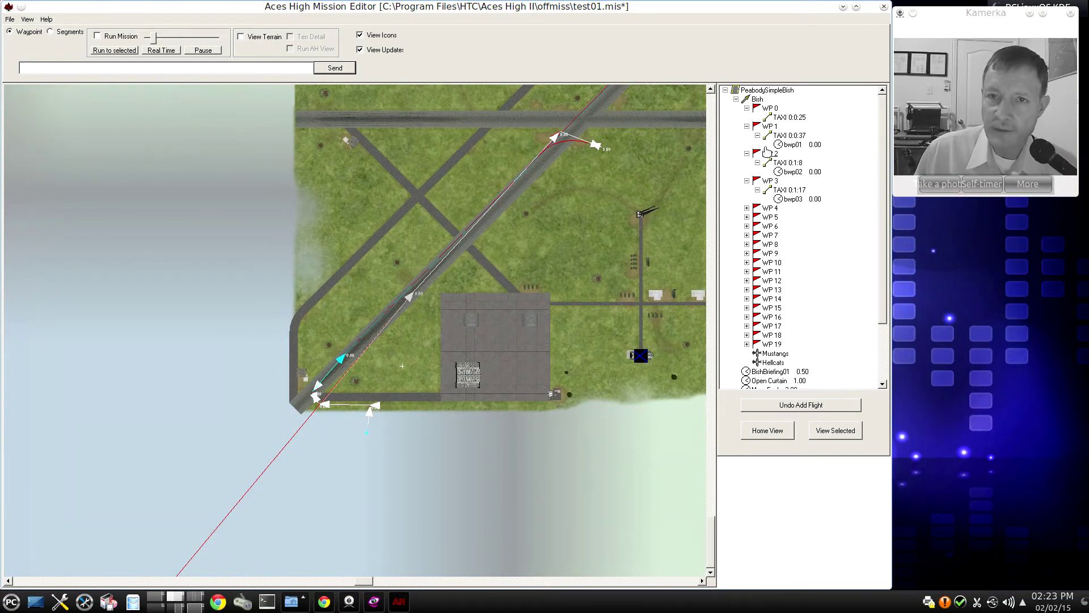
- Collapse waypoints WP 0 to WP 3 of the Bish route, keeping the route itself expanded
click(736, 99)
click(736, 100)
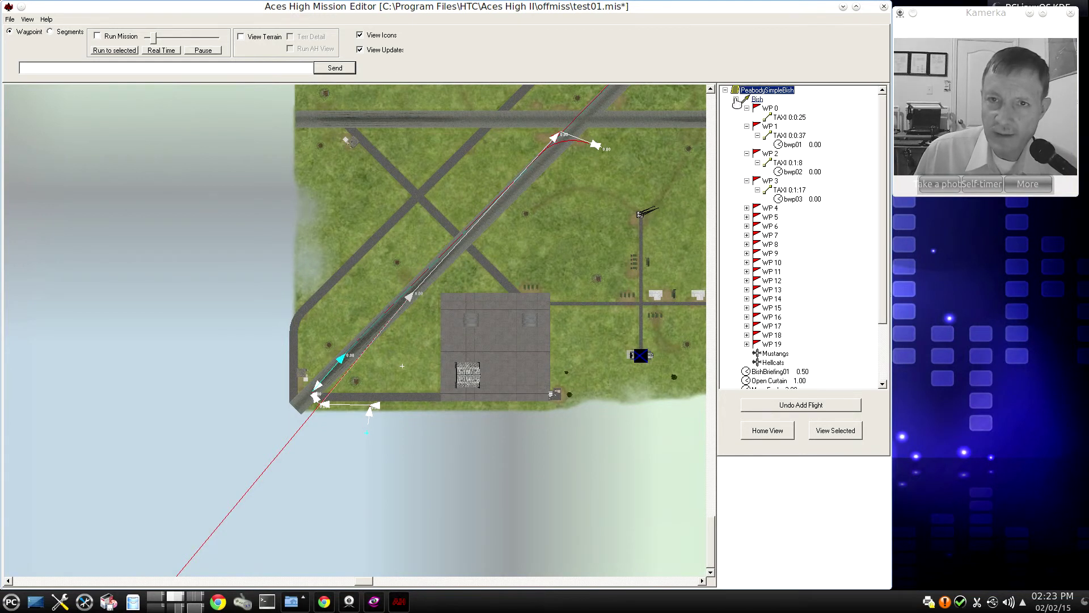
click(747, 107)
click(746, 117)
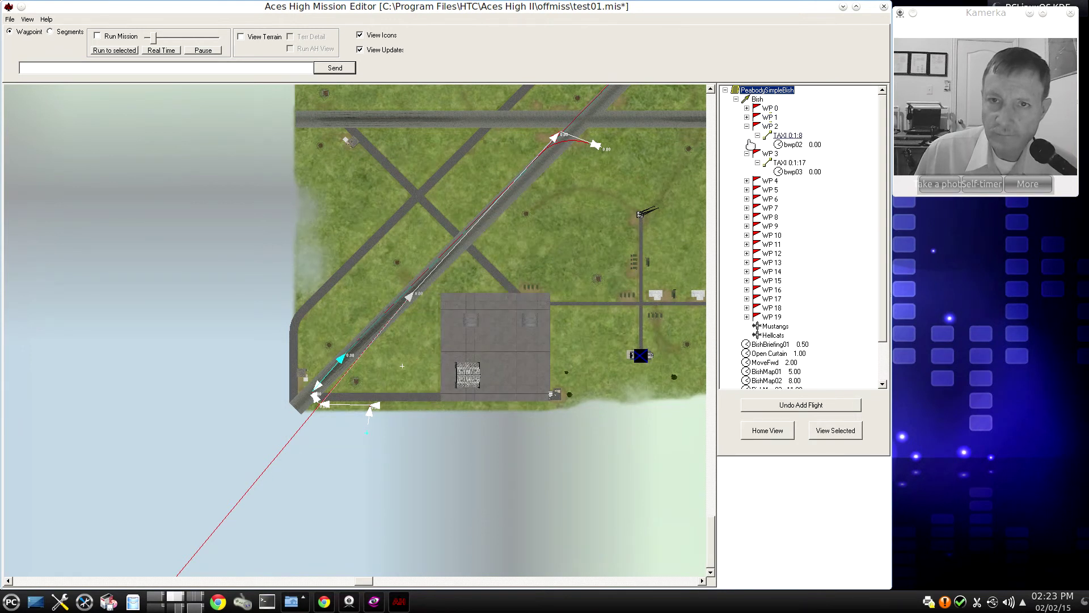
click(746, 126)
click(746, 135)
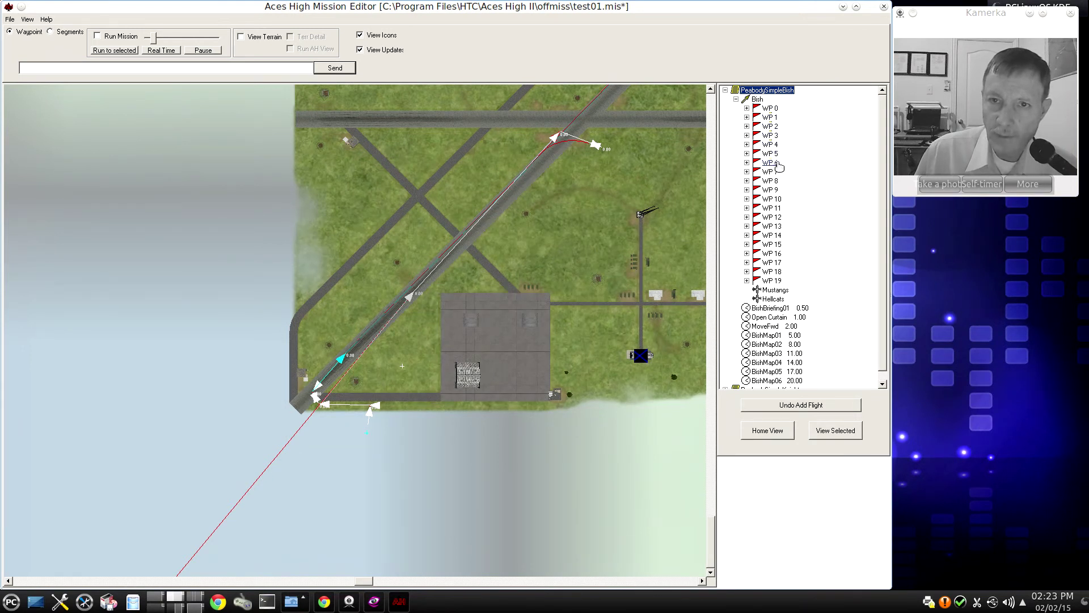
drag(882, 195, 866, 148)
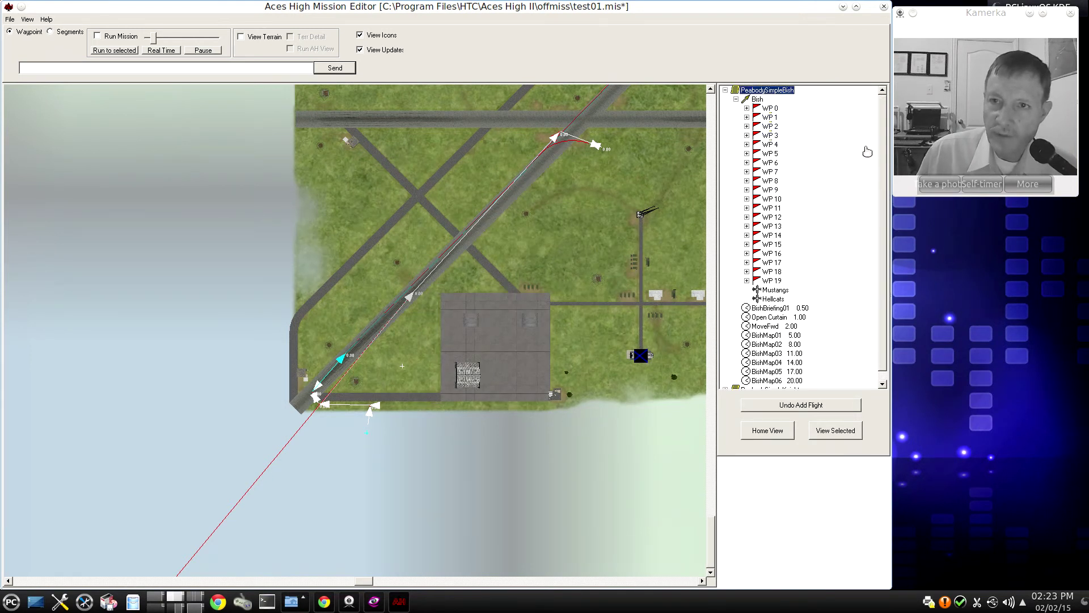